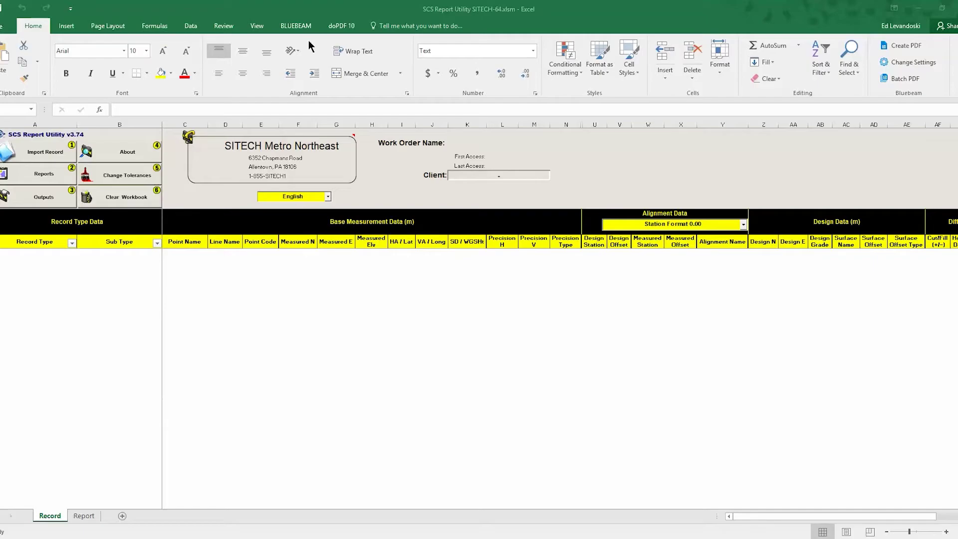
# - Reopen DOLLAR GENERAL VERNON with work order Export to Report Utility and design FINISHED DESIGN
pyautogui.click(287, 14)
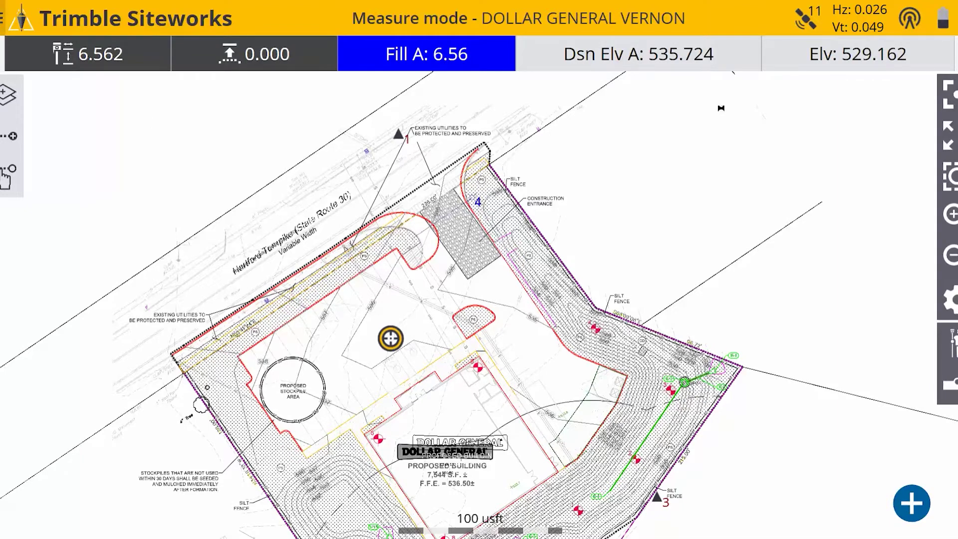
pyautogui.click(2, 18)
pyautogui.click(57, 58)
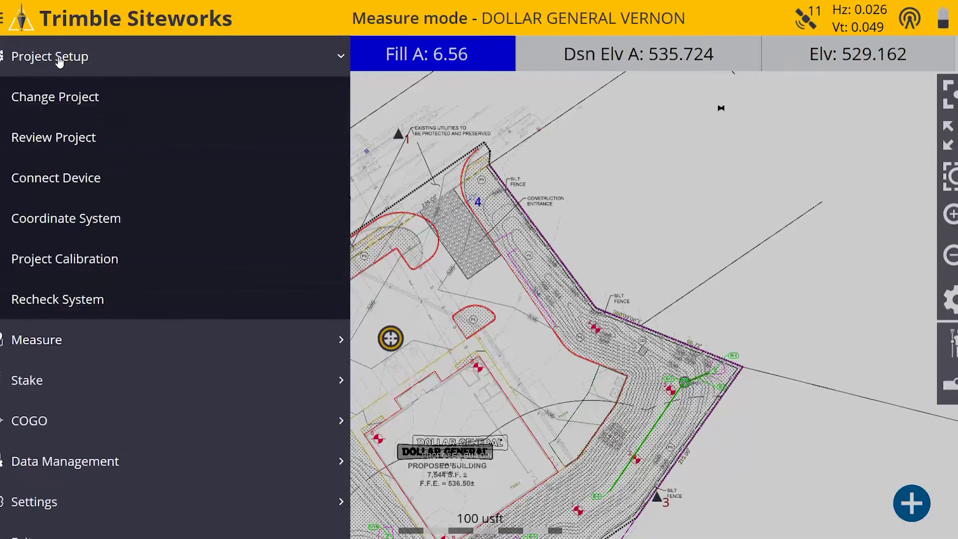
pyautogui.click(78, 95)
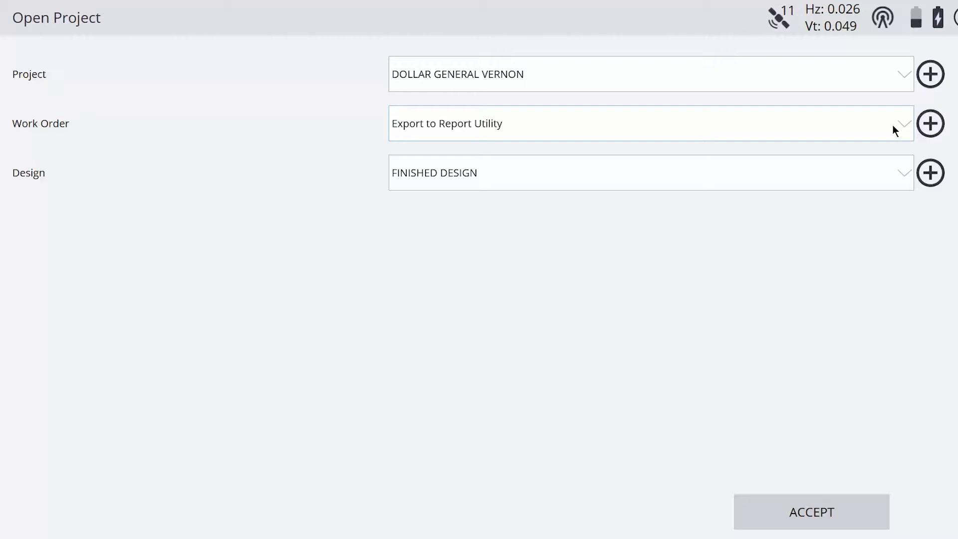
pyautogui.click(897, 177)
pyautogui.click(817, 512)
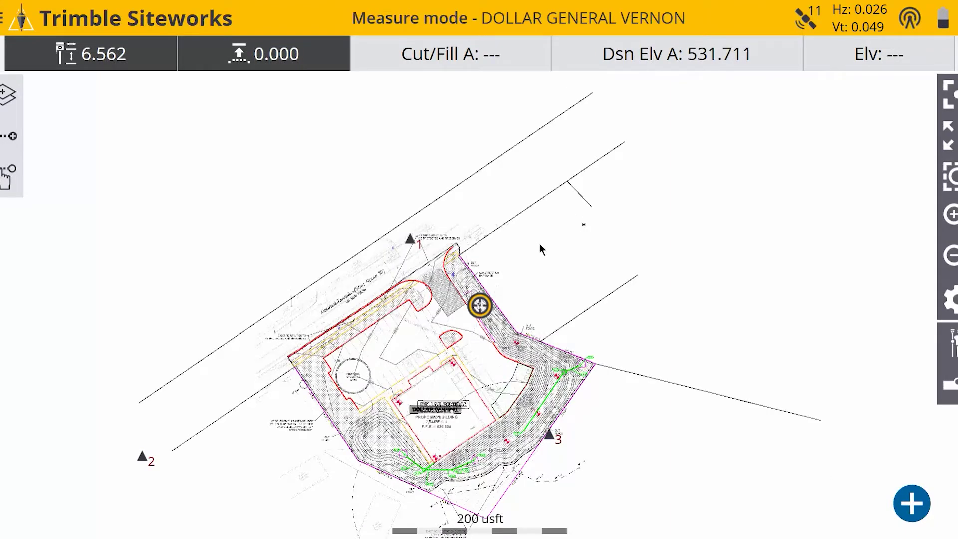
# - Set the measure point code to OG, with Show every time set to No
pyautogui.click(486, 254)
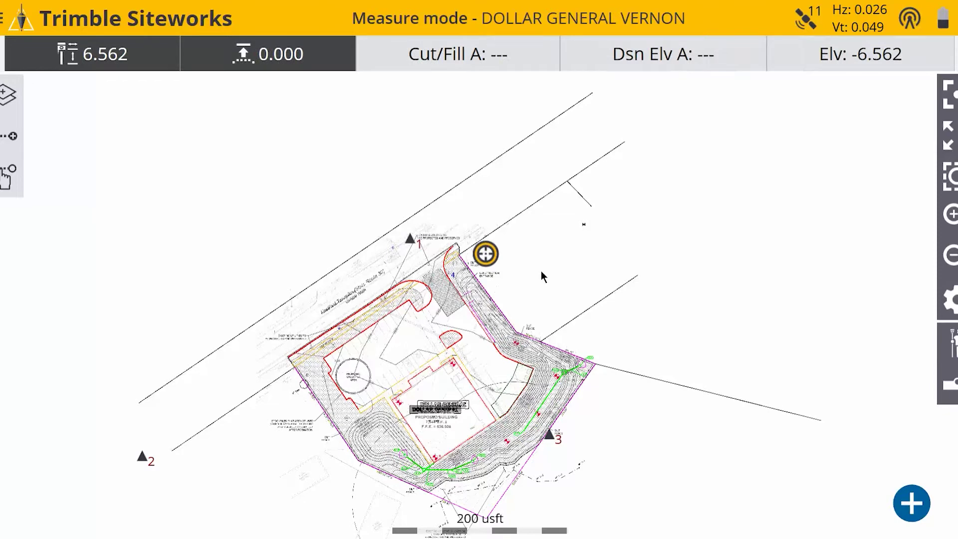
pyautogui.press('Return')
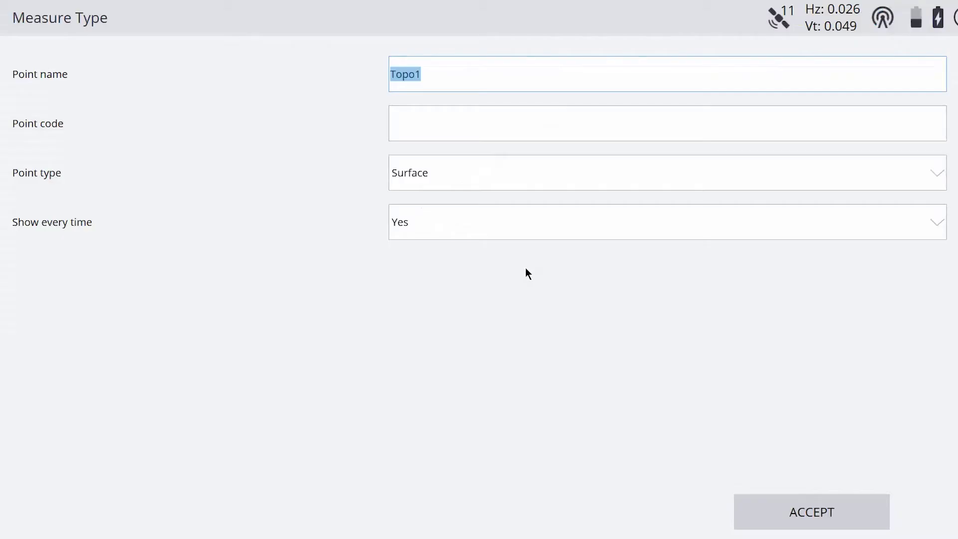
pyautogui.click(440, 134)
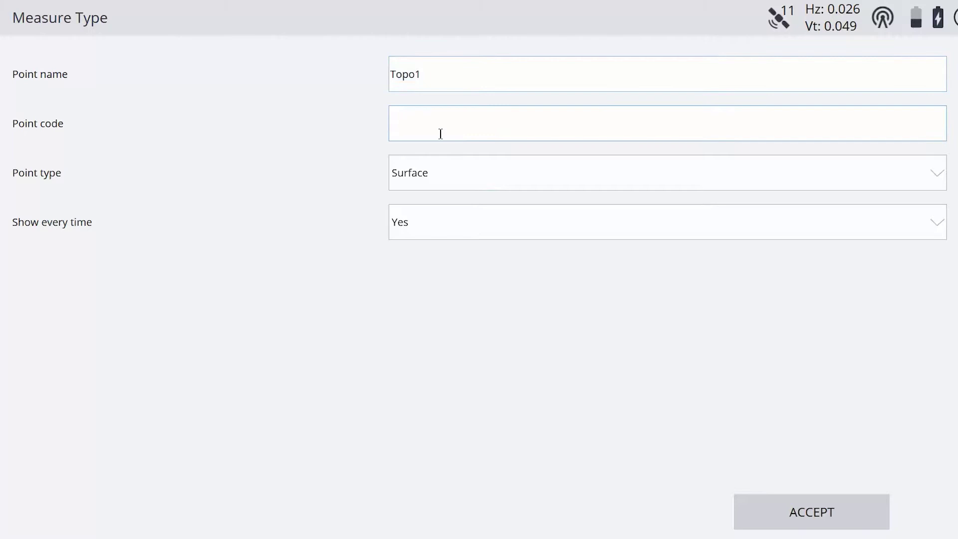
pyautogui.write('OG')
pyautogui.click(455, 233)
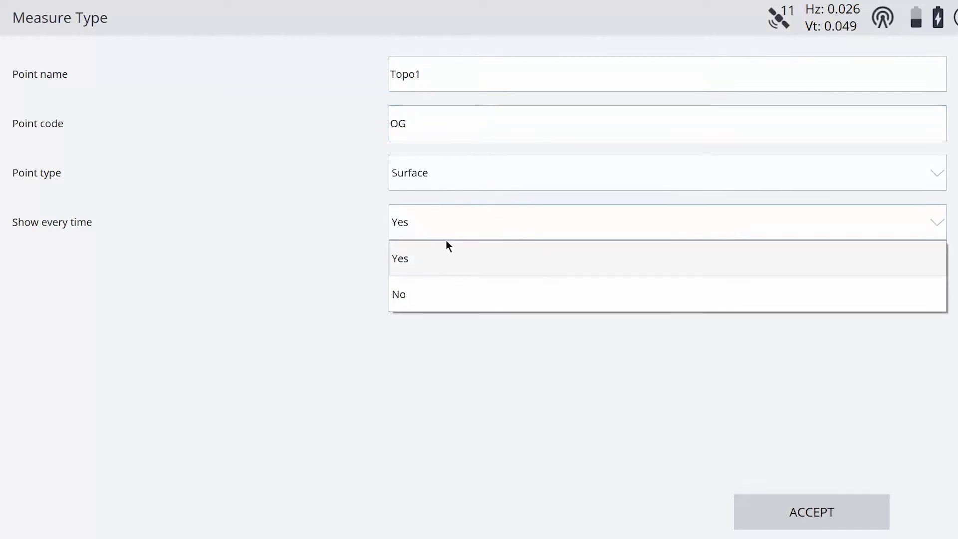
pyautogui.click(425, 288)
pyautogui.click(794, 517)
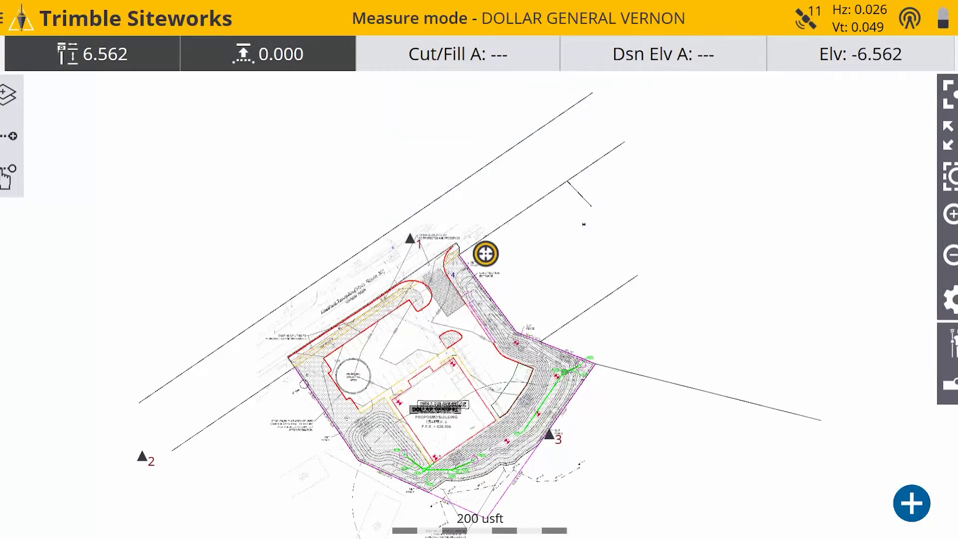
# - Measure topo shots Topo1 through Topo9 across the open area, then zoom in on them
pyautogui.press('XF86AudioLowerVolume')
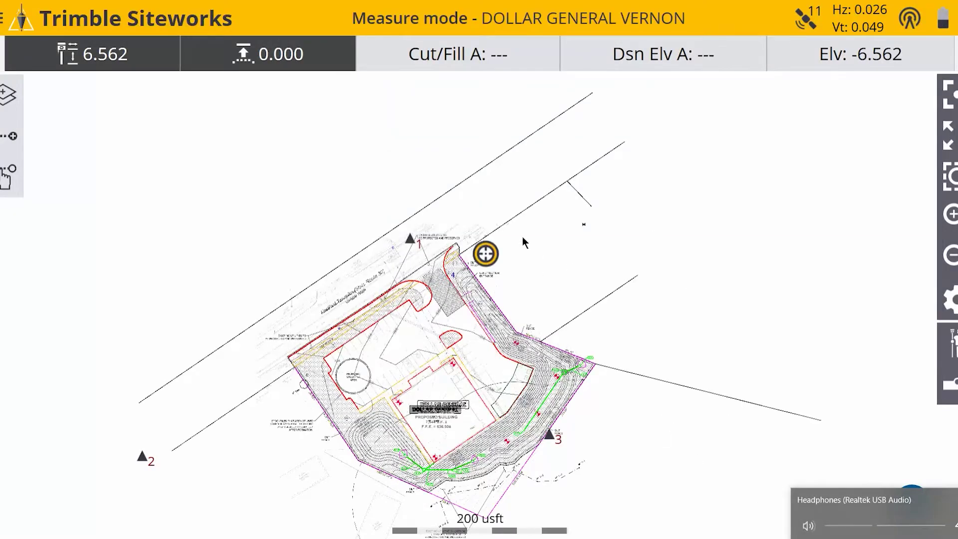
pyautogui.click(521, 238)
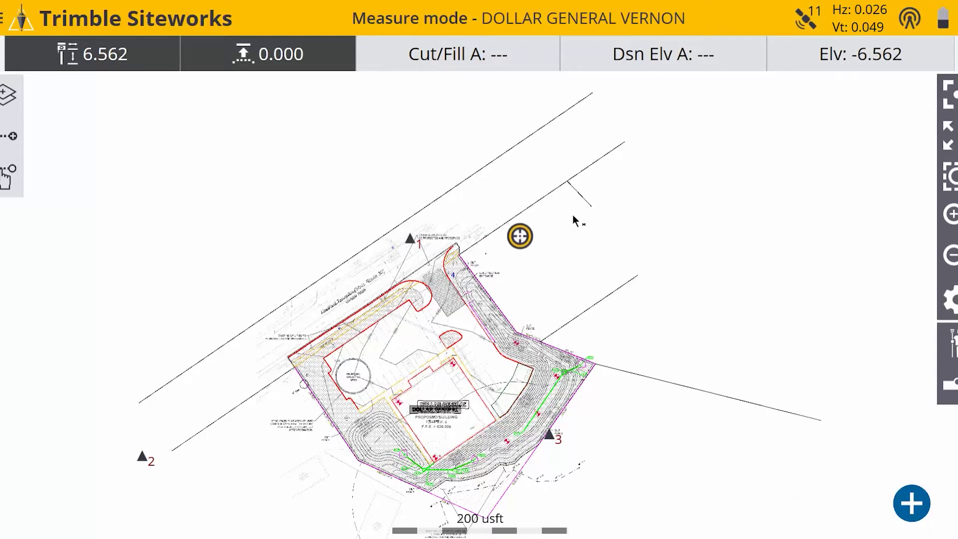
pyautogui.click(557, 212)
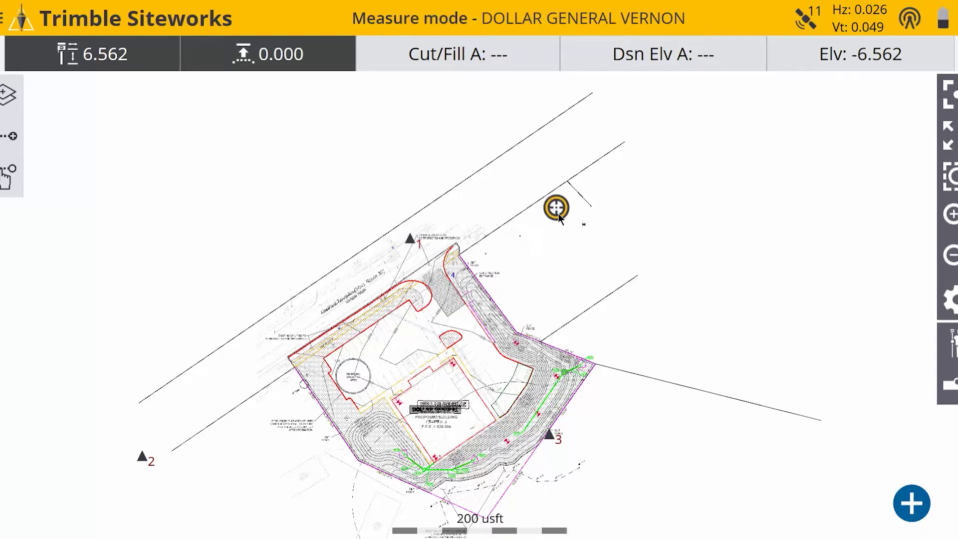
pyautogui.click(577, 237)
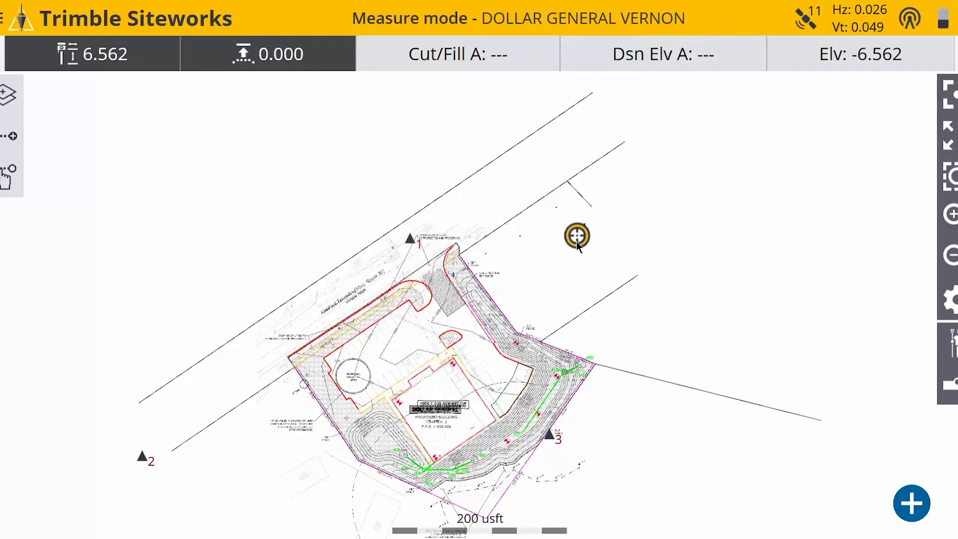
pyautogui.click(537, 257)
pyautogui.click(500, 277)
pyautogui.click(520, 308)
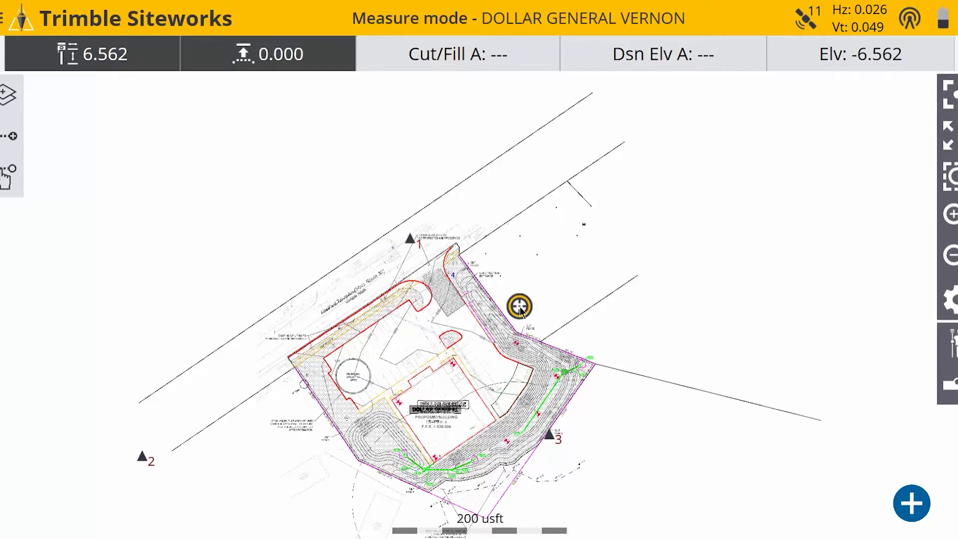
pyautogui.click(553, 290)
pyautogui.click(598, 267)
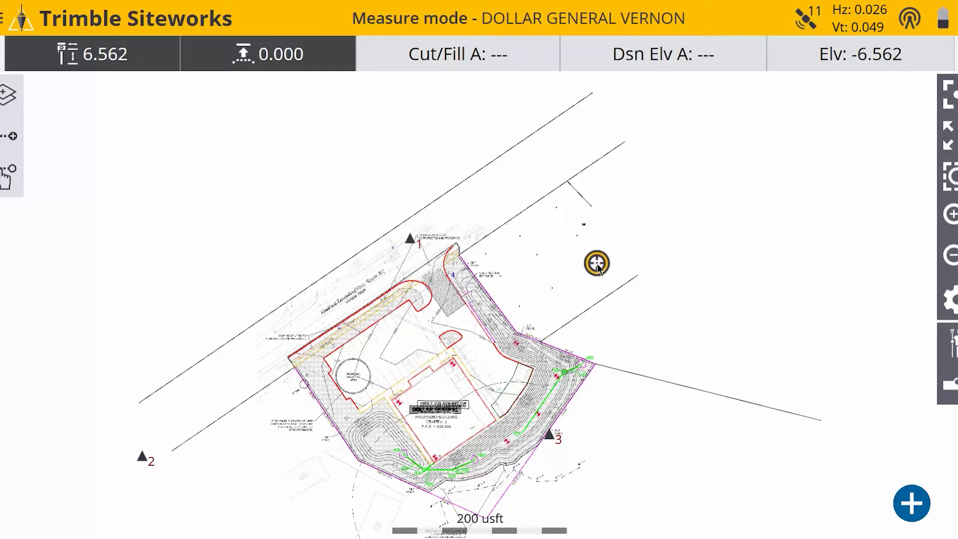
pyautogui.click(621, 247)
pyautogui.click(950, 214)
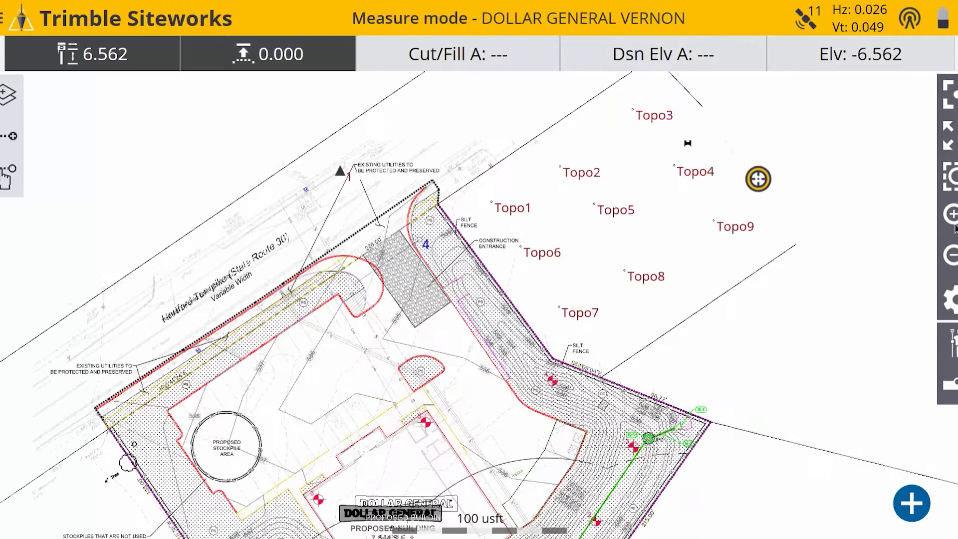
# - Export measured data as a Record.txt File named 'Export to Report Utility' and confirm the success message
pyautogui.moveTo(772, 305); pyautogui.dragTo(720, 336)
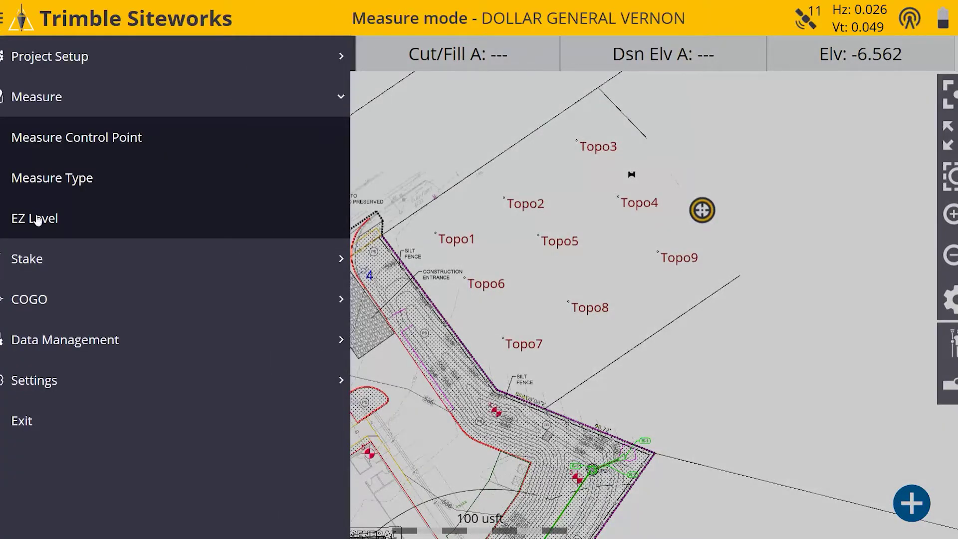
pyautogui.click(69, 347)
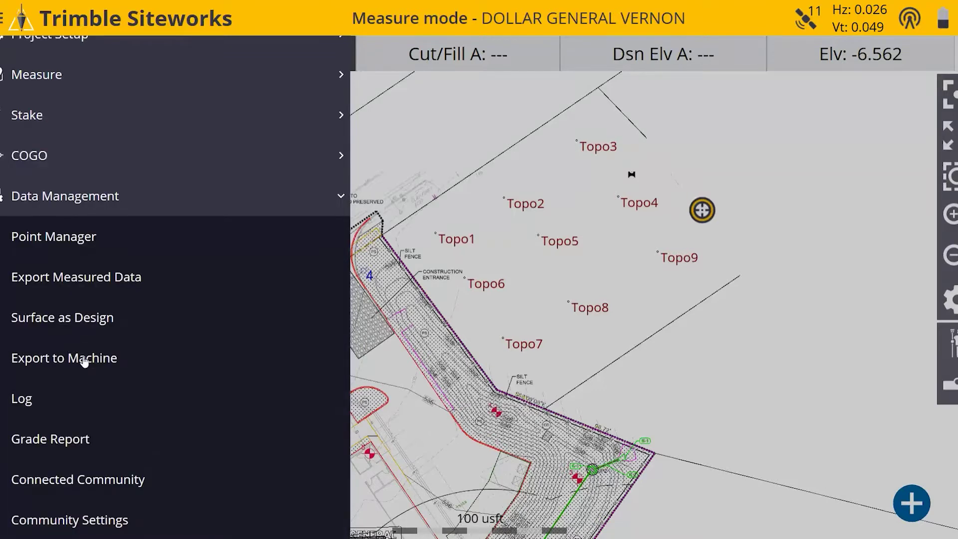
pyautogui.click(109, 280)
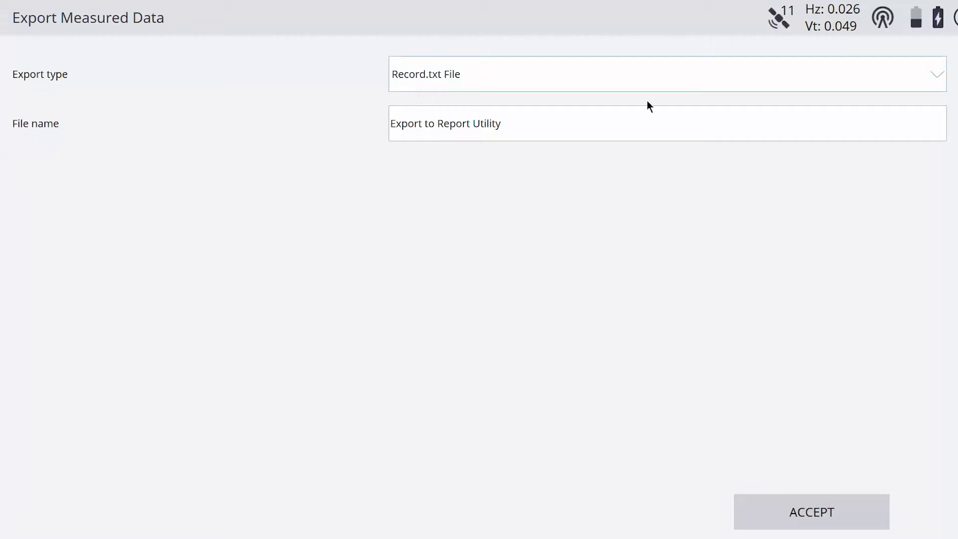
pyautogui.click(931, 77)
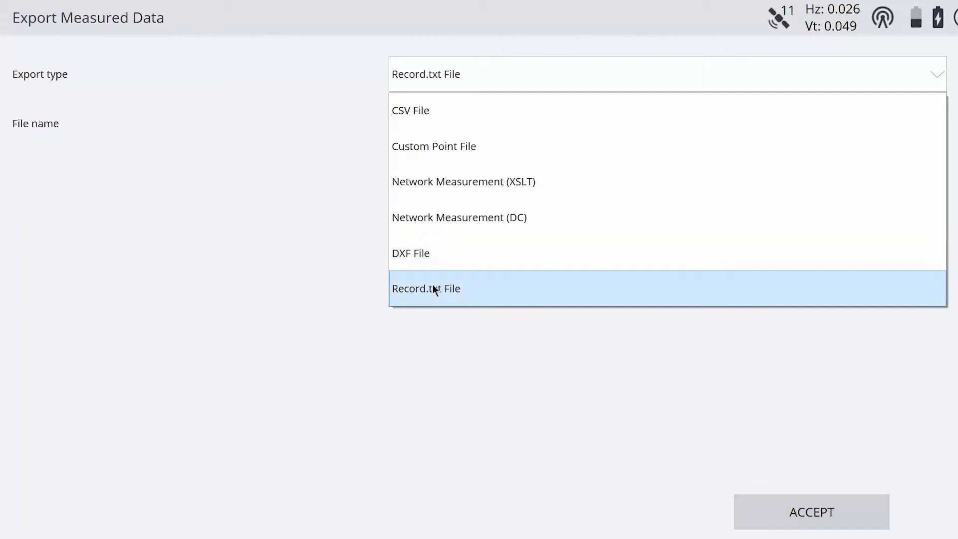
pyautogui.click(482, 294)
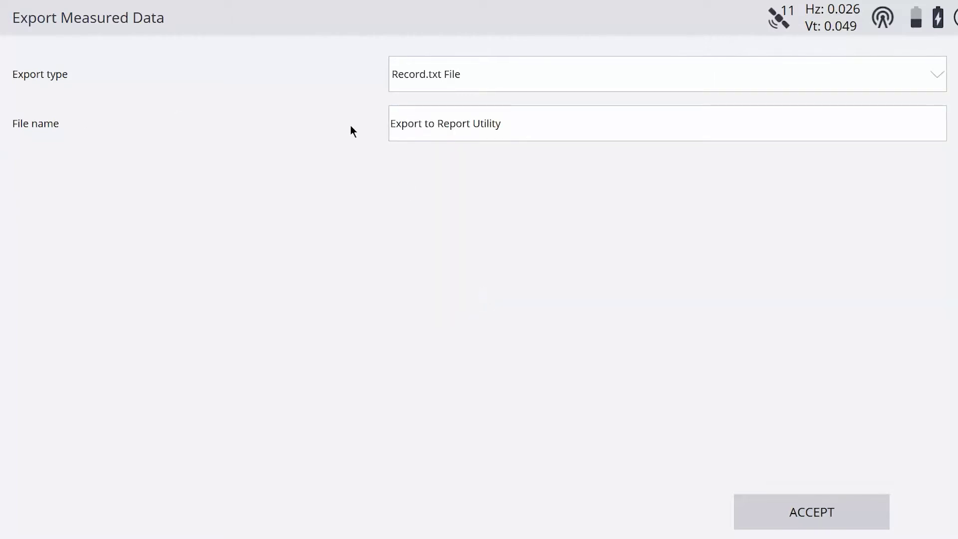
pyautogui.click(393, 124)
pyautogui.click(805, 514)
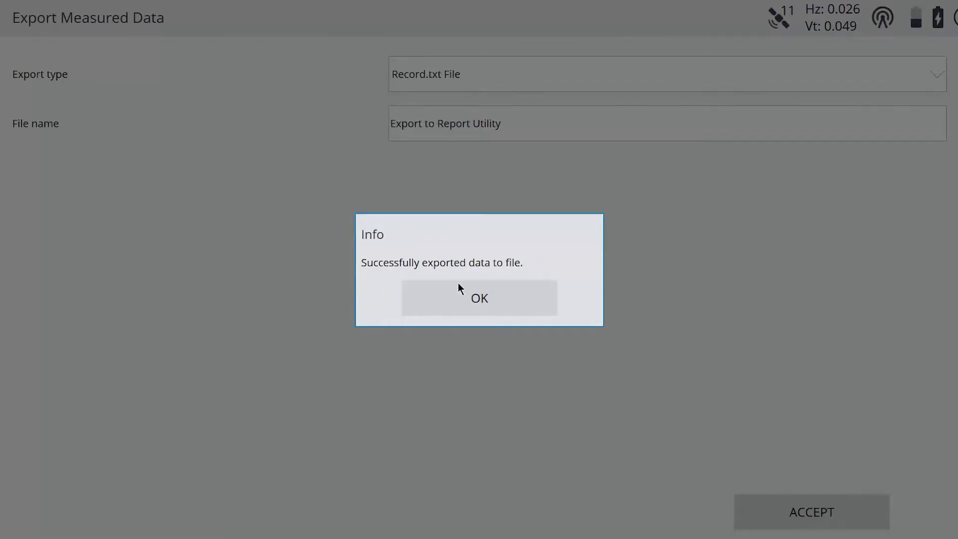
pyautogui.click(503, 297)
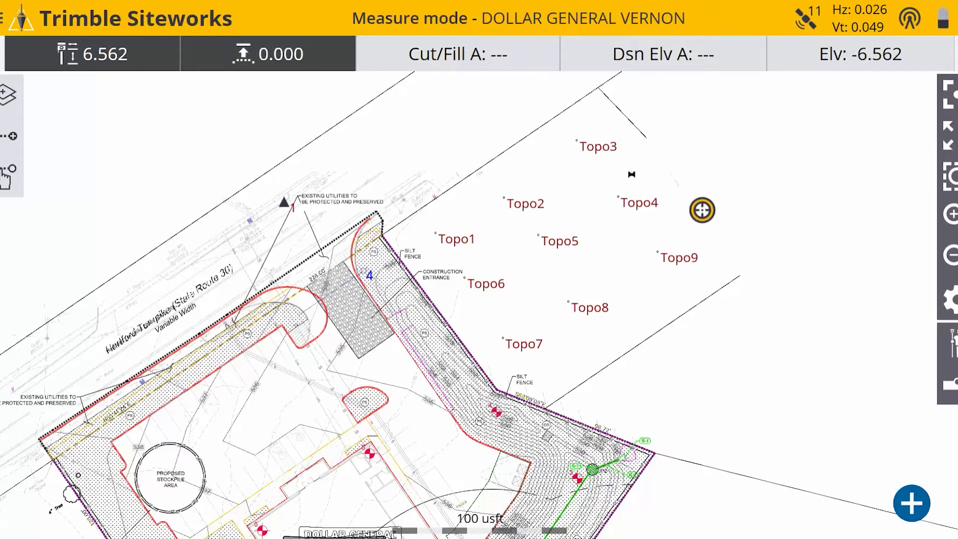
pyautogui.moveTo(95, 537)
# - Browse the C: drive through Trimble Synchronizer Data down to the DOLLAR GENERAL VERNON job folder
pyautogui.moveTo(848, 85); pyautogui.dragTo(480, 73)
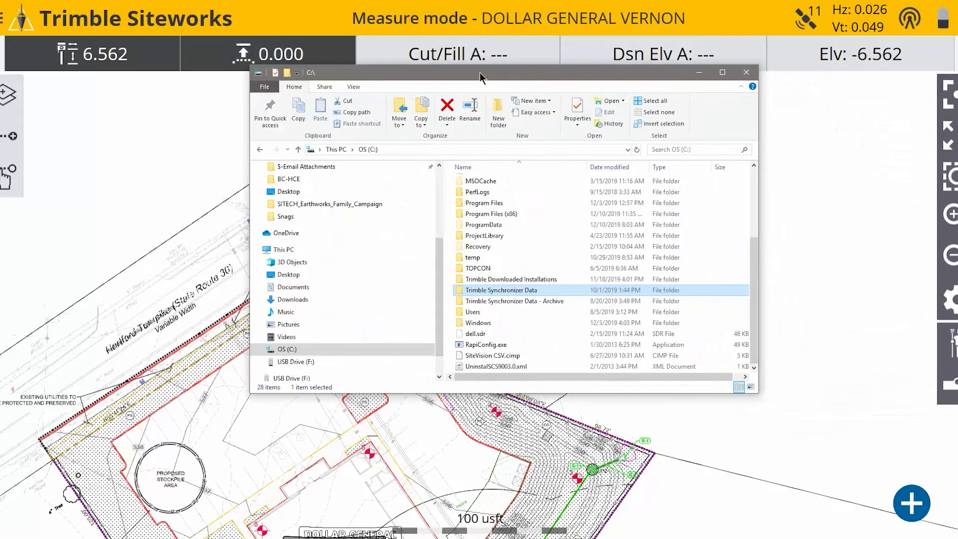
pyautogui.click(287, 349)
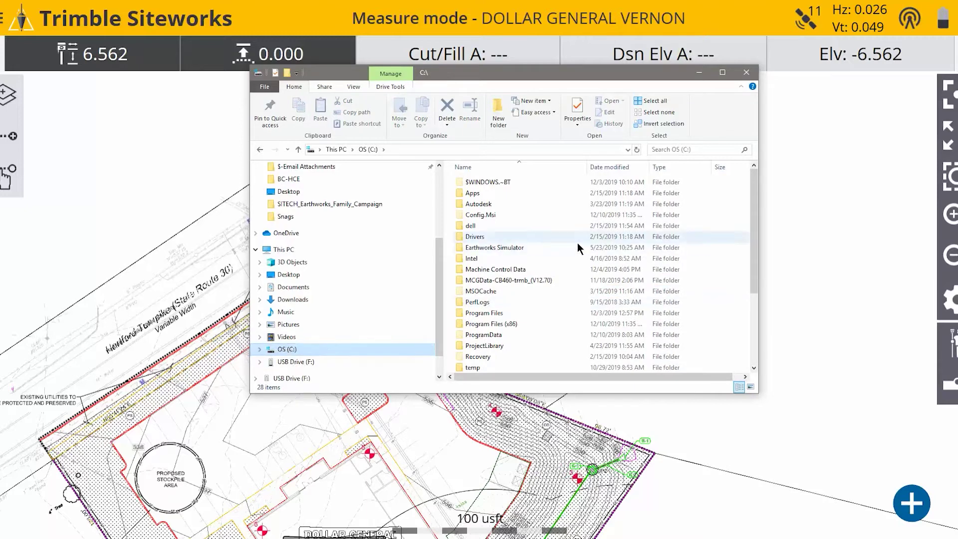
pyautogui.scroll(-3, 548, 249)
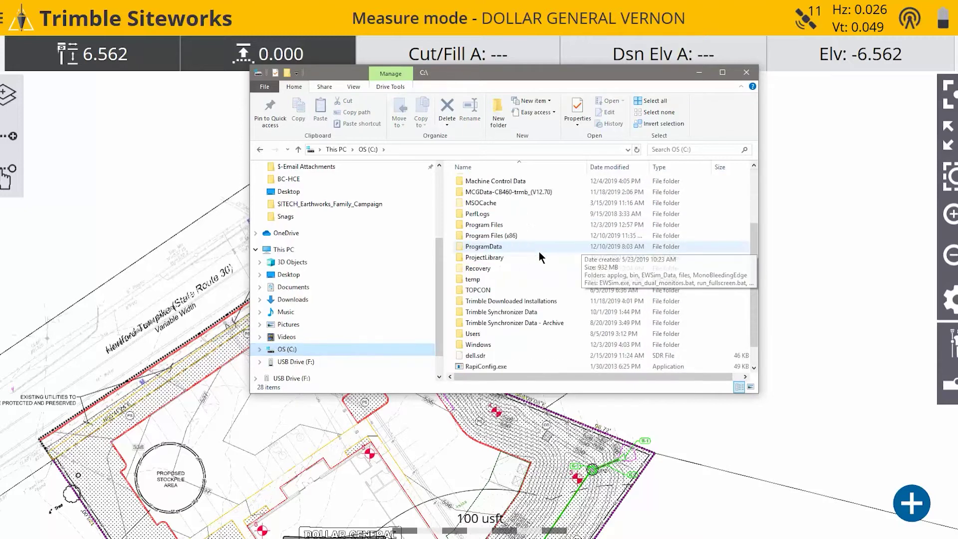
pyautogui.doubleClick(514, 311)
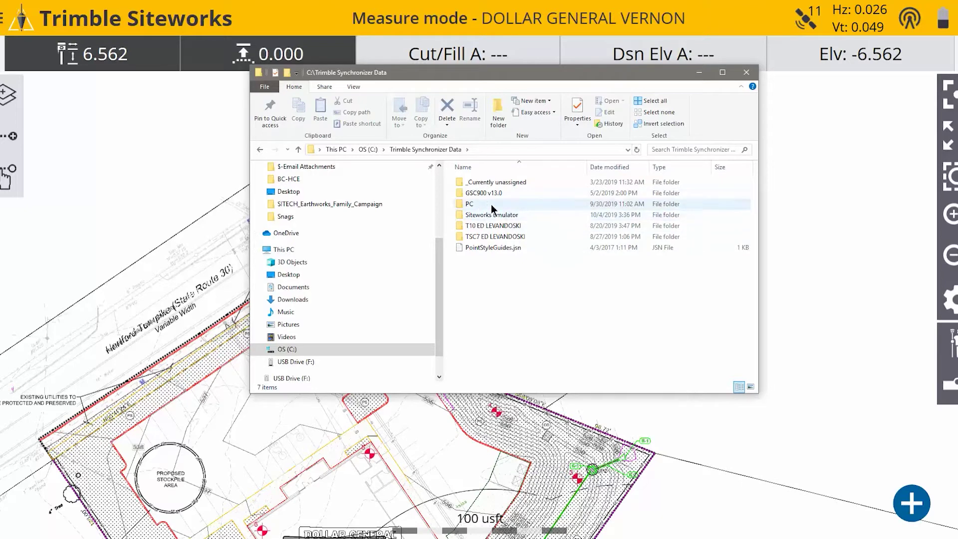
pyautogui.doubleClick(506, 215)
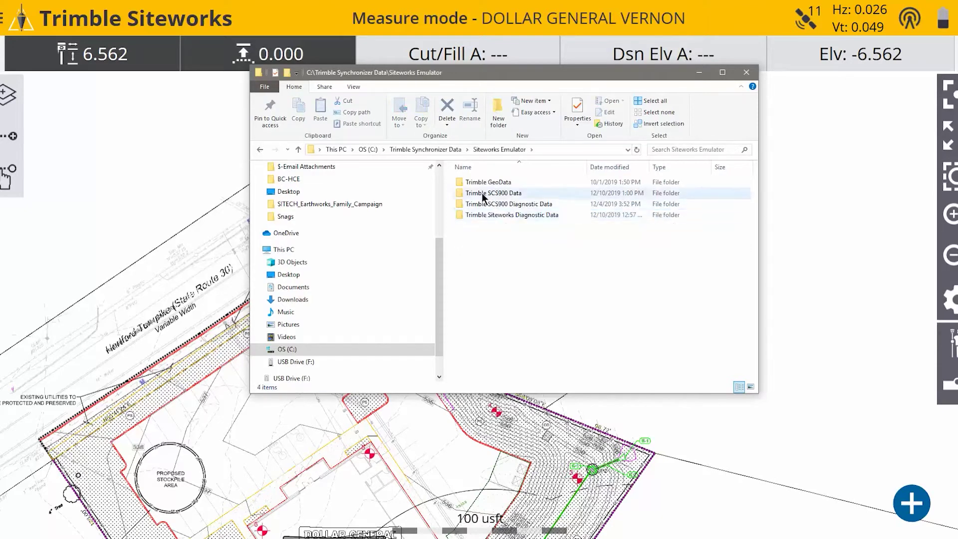
pyautogui.doubleClick(519, 192)
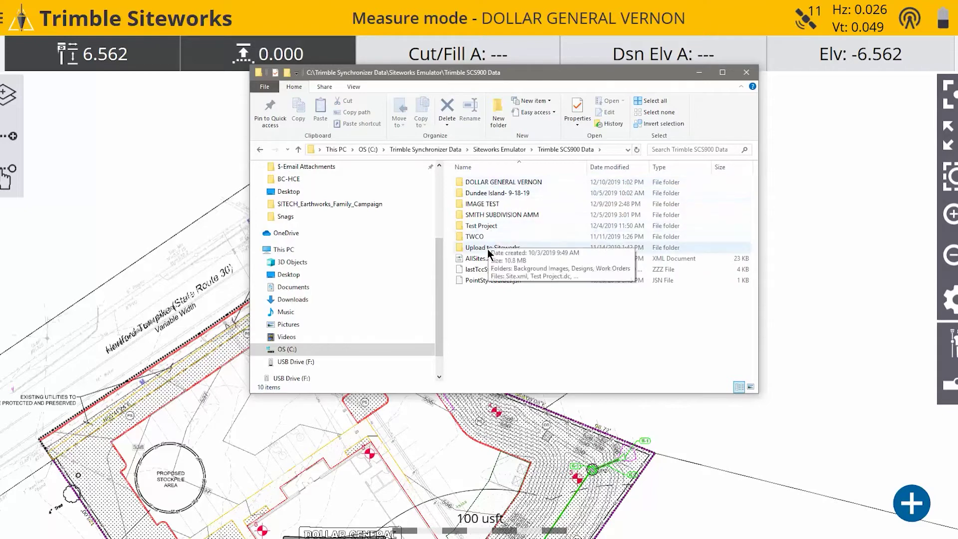
pyautogui.doubleClick(538, 181)
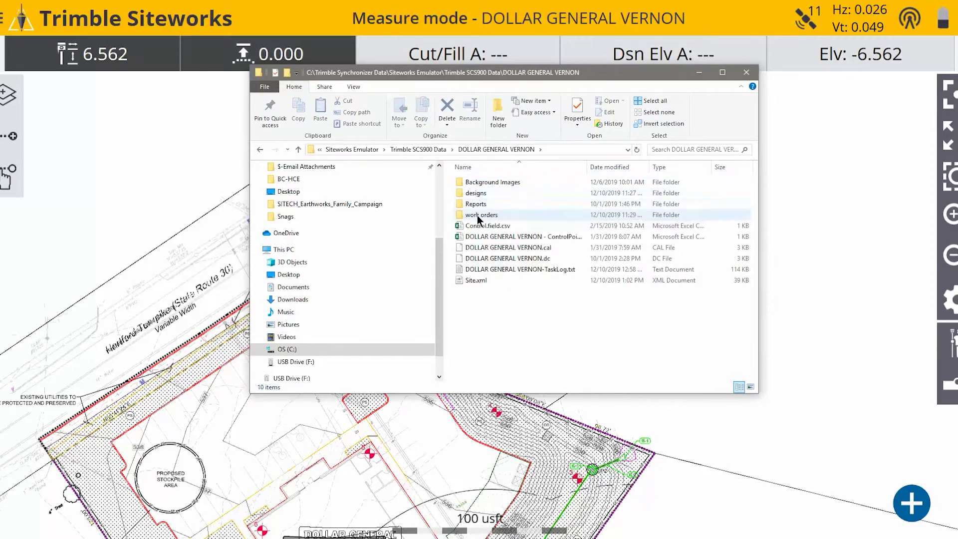
# - Open work orders\Export to Report Utility\Output and check its Record.txt and TaskLog.txt files
pyautogui.doubleClick(499, 215)
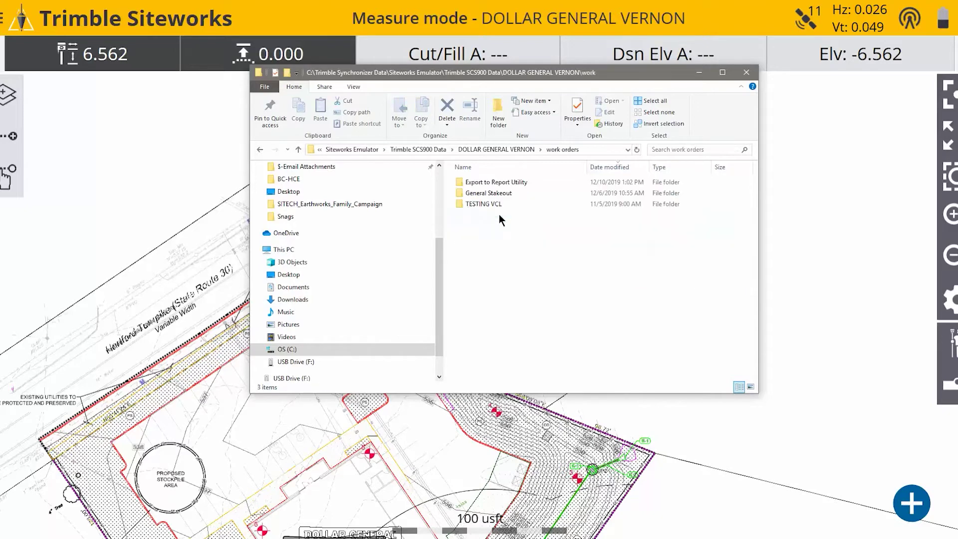
pyautogui.click(522, 181)
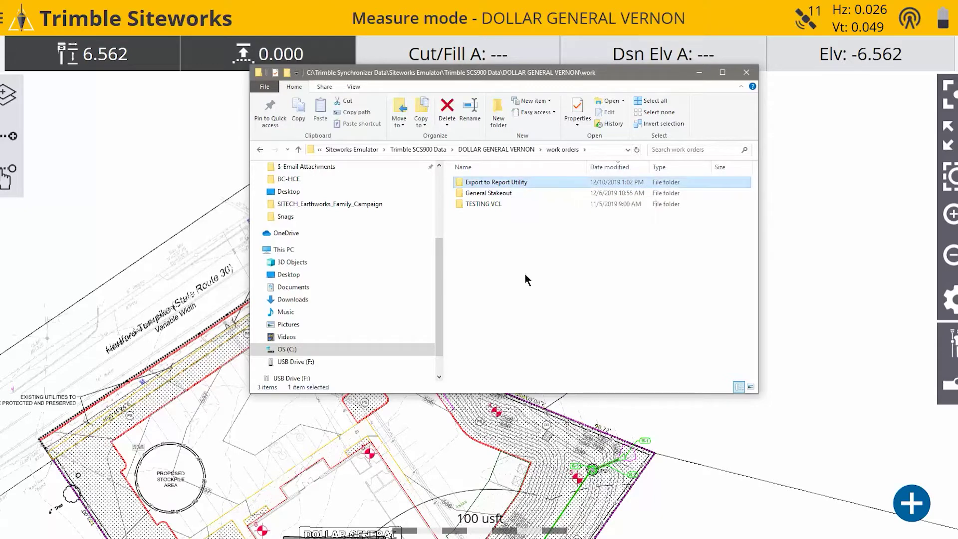
pyautogui.doubleClick(508, 183)
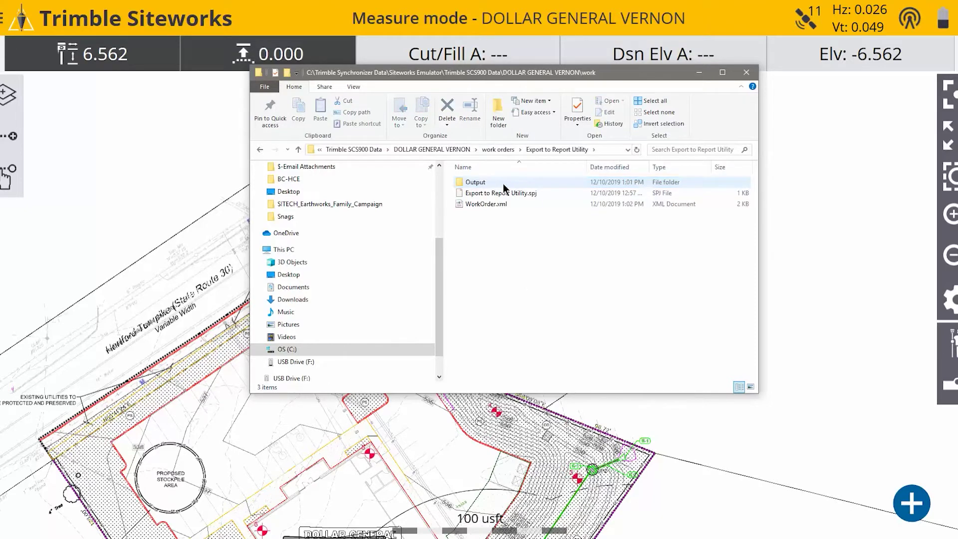
pyautogui.doubleClick(513, 184)
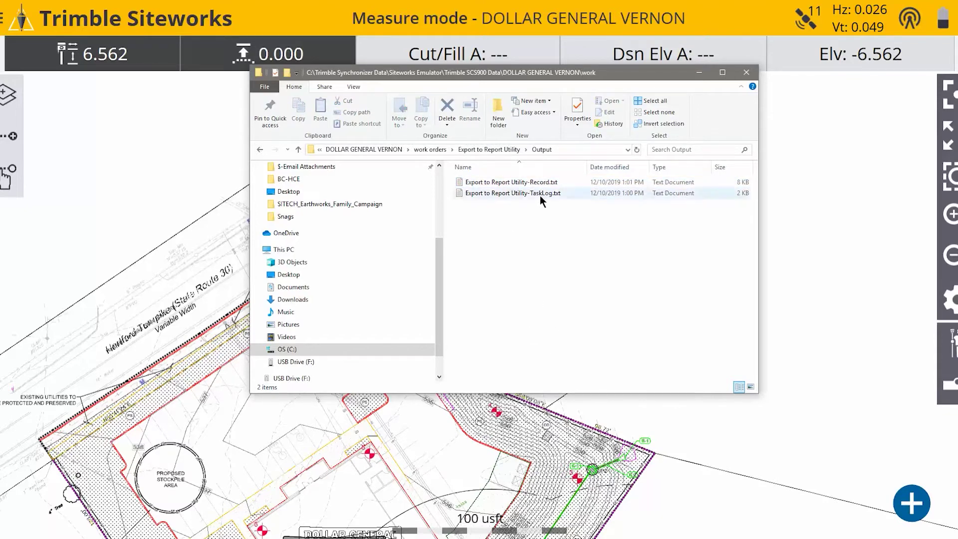
pyautogui.click(532, 181)
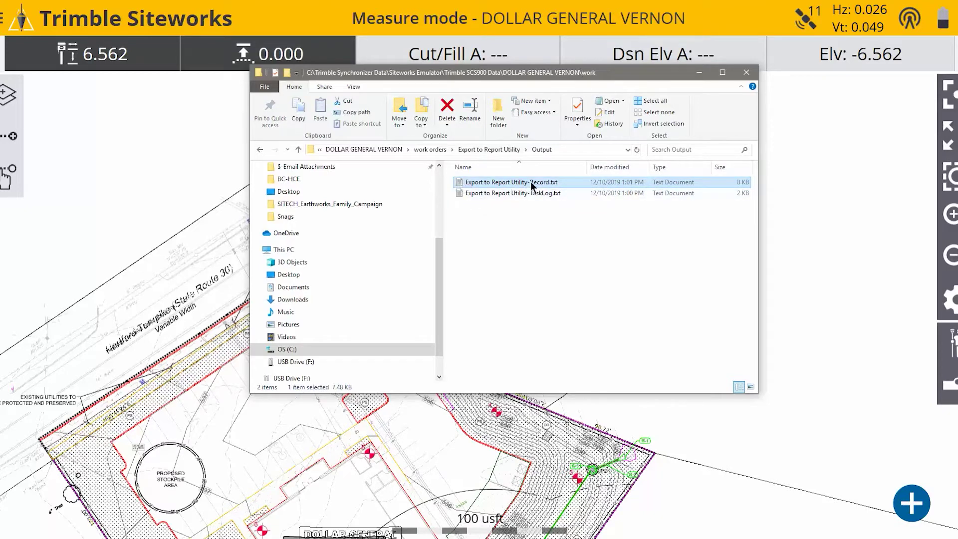
pyautogui.click(509, 195)
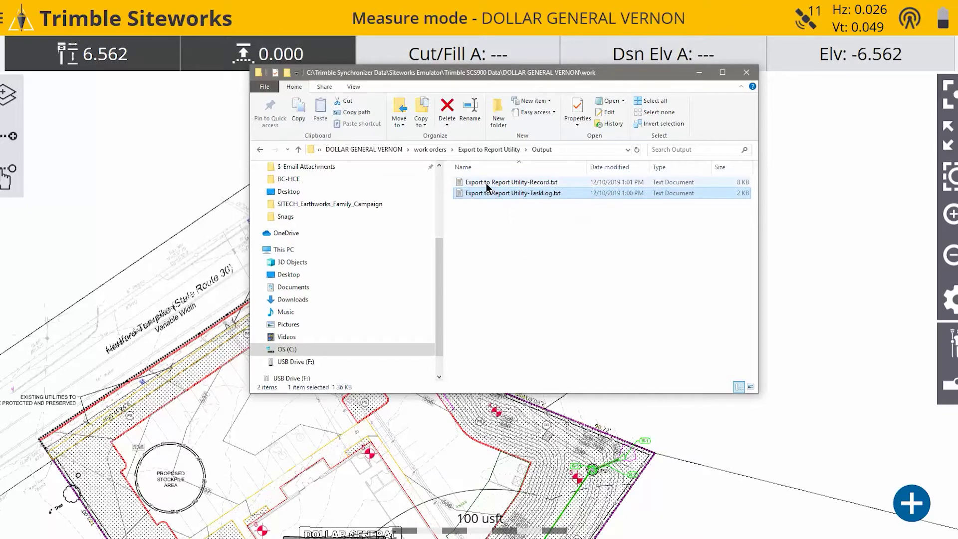
# - Copy the Export to Report Utility folder from work orders and paste it into F:\Work Order Exports
pyautogui.click(557, 231)
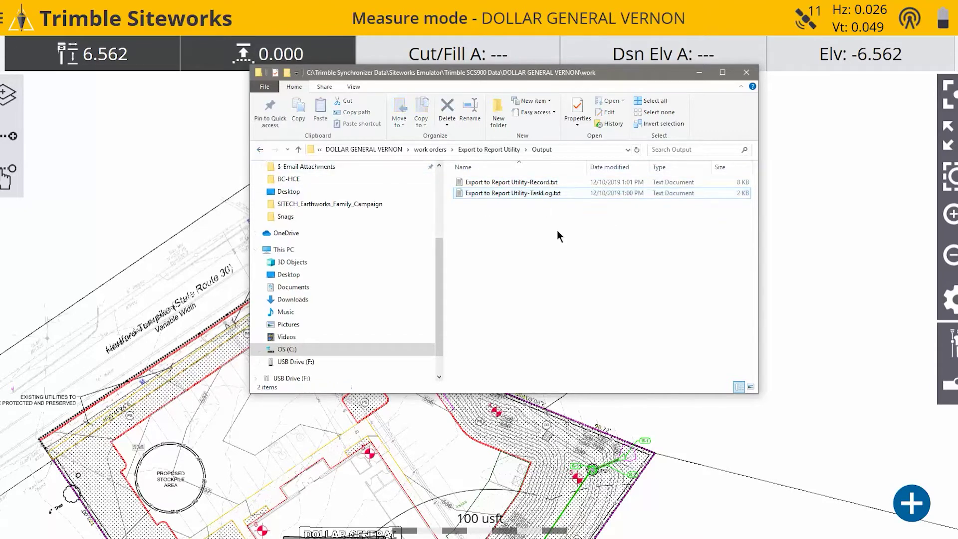
pyautogui.click(259, 150)
pyautogui.click(260, 150)
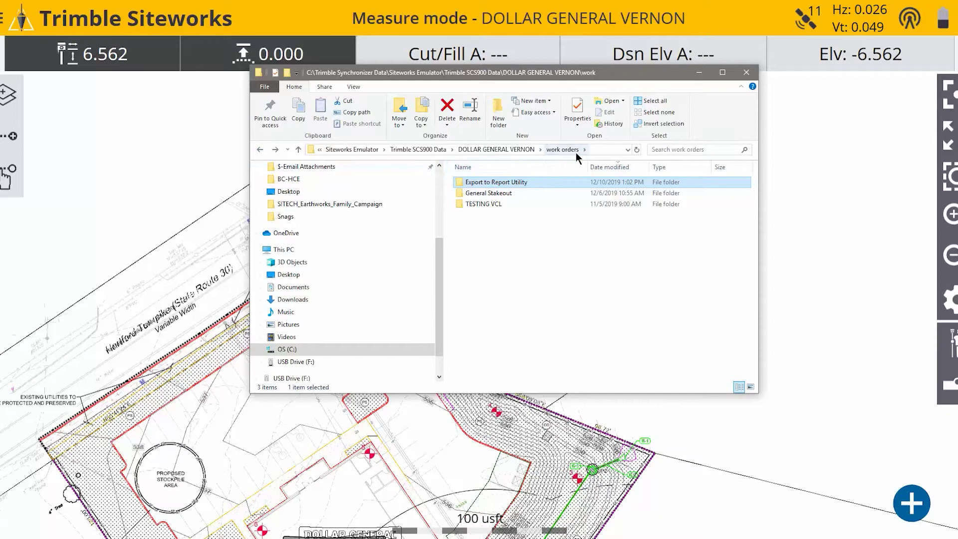
pyautogui.rightClick(497, 182)
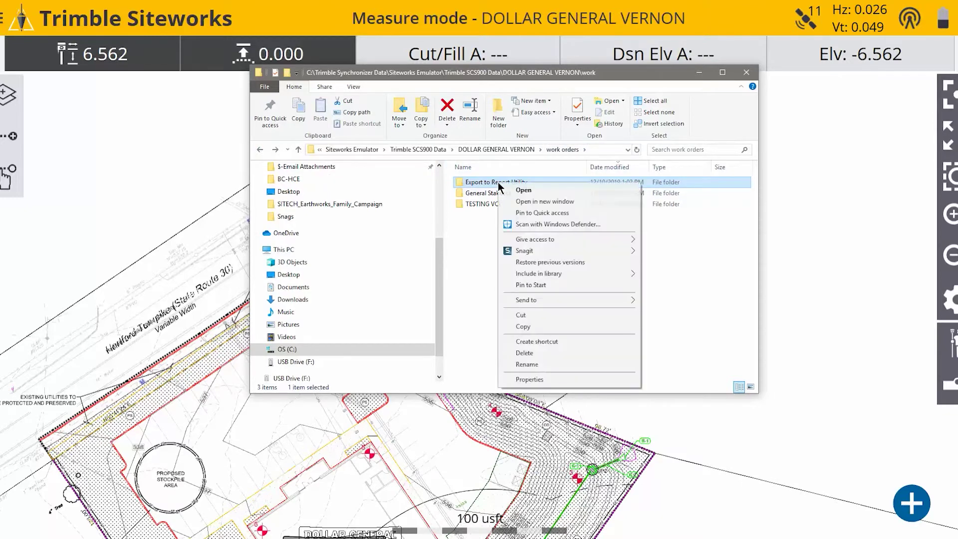
pyautogui.click(522, 326)
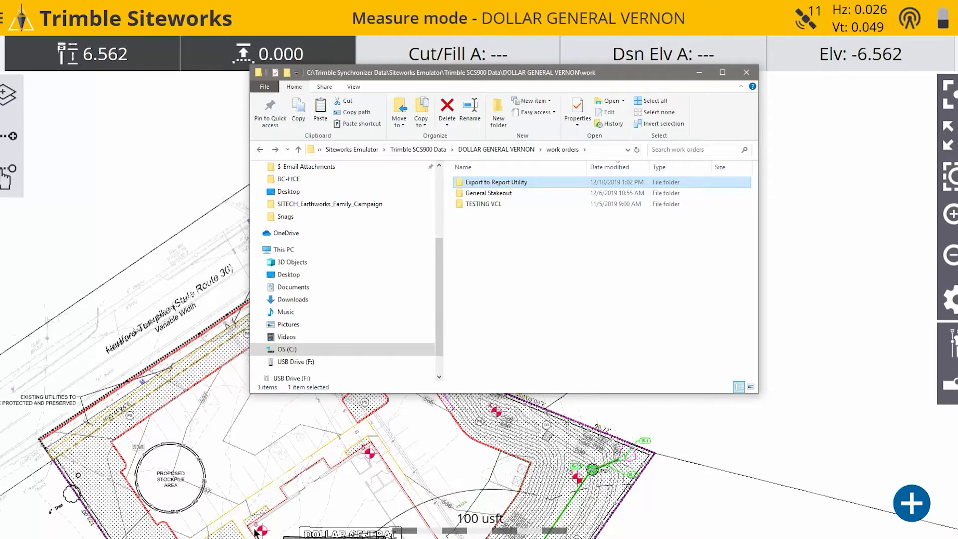
pyautogui.click(297, 363)
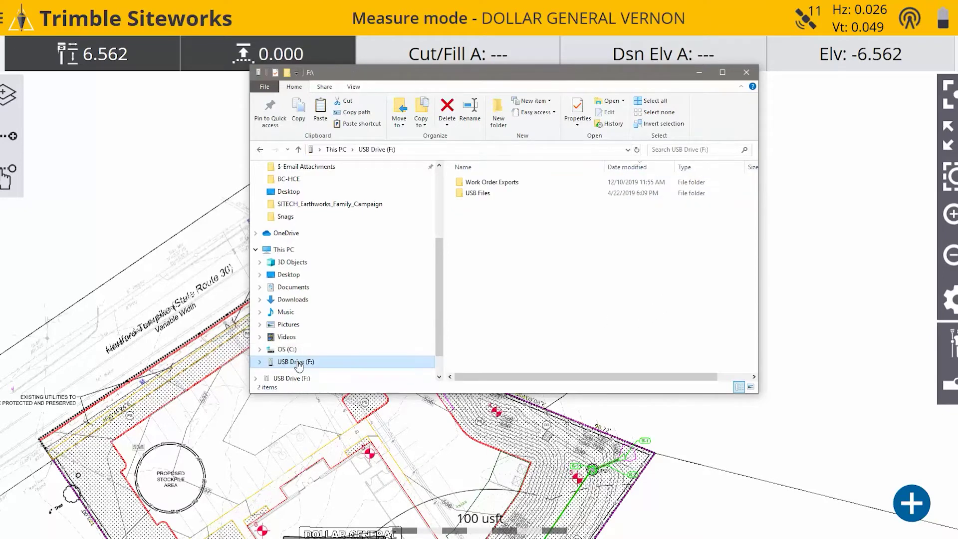
pyautogui.doubleClick(512, 185)
pyautogui.rightClick(490, 213)
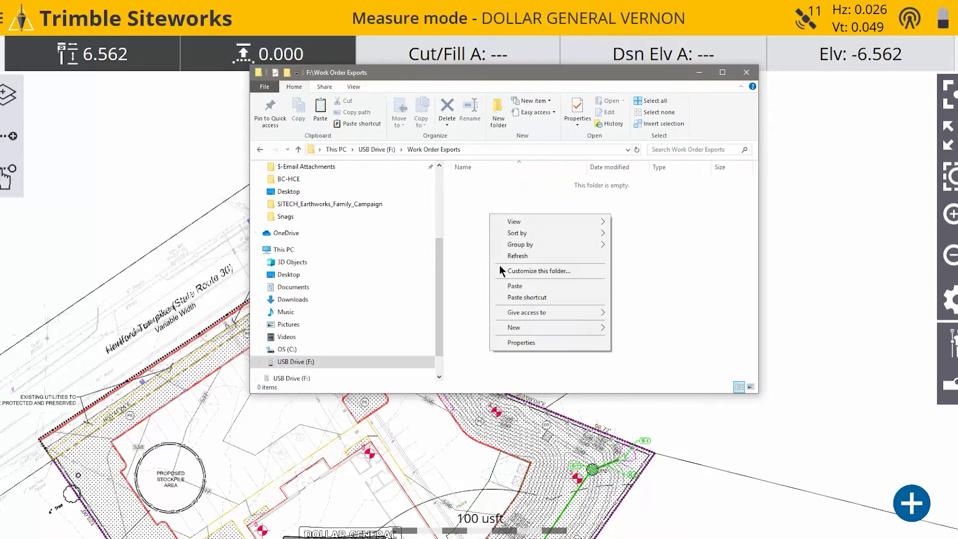
pyautogui.click(515, 285)
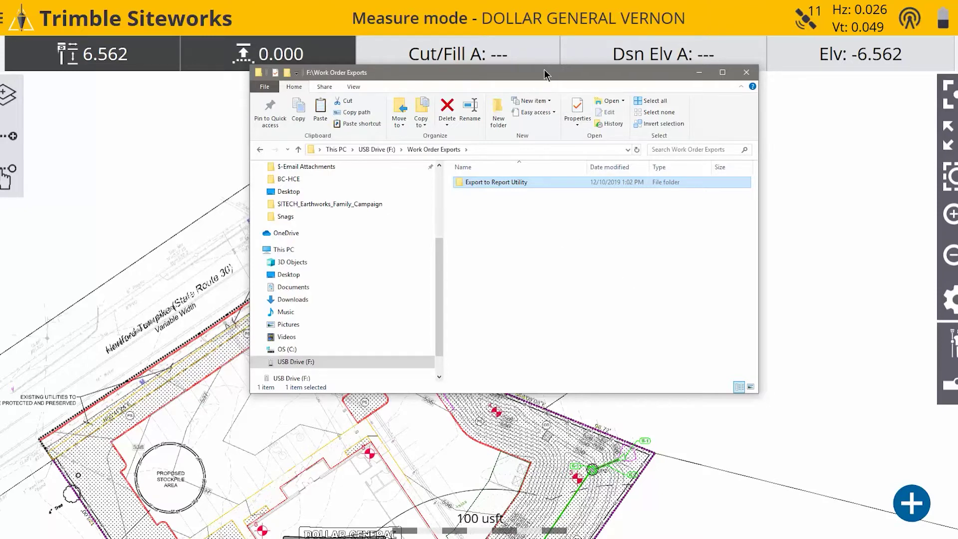
# - Close Explorer and import Export to Report Utility-TaskLog.txt from the USB drive's Output folder
pyautogui.hotkey('alt', 'F4')
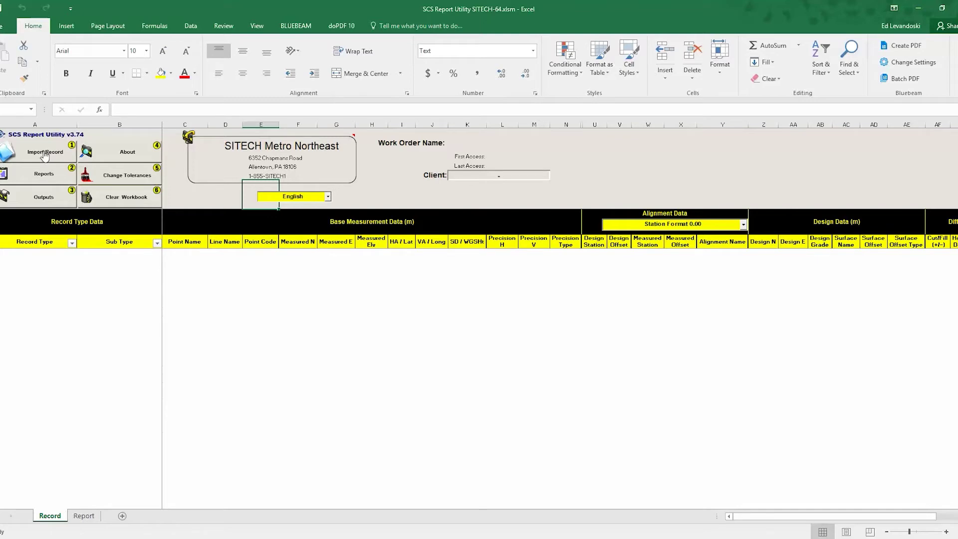
pyautogui.click(46, 154)
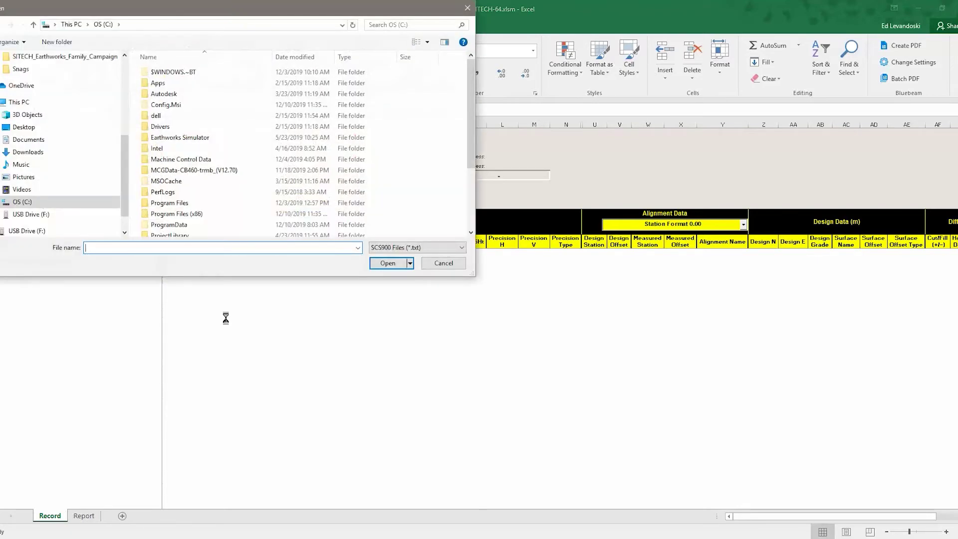
pyautogui.click(30, 213)
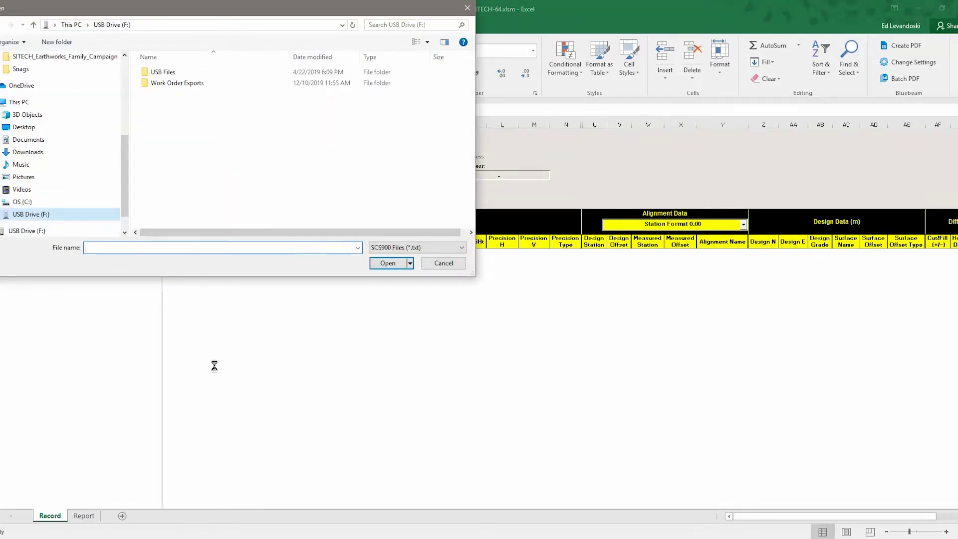
pyautogui.doubleClick(185, 84)
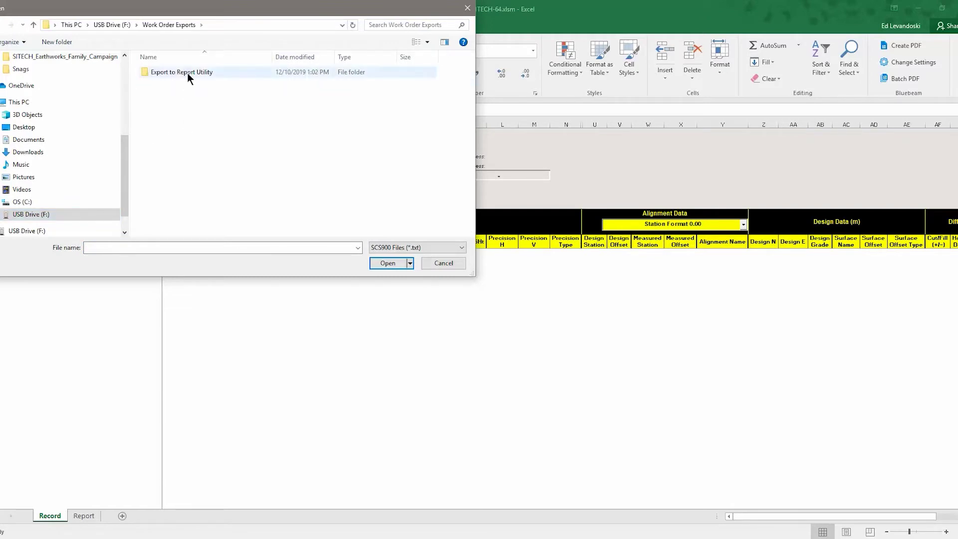
pyautogui.doubleClick(187, 73)
pyautogui.doubleClick(163, 72)
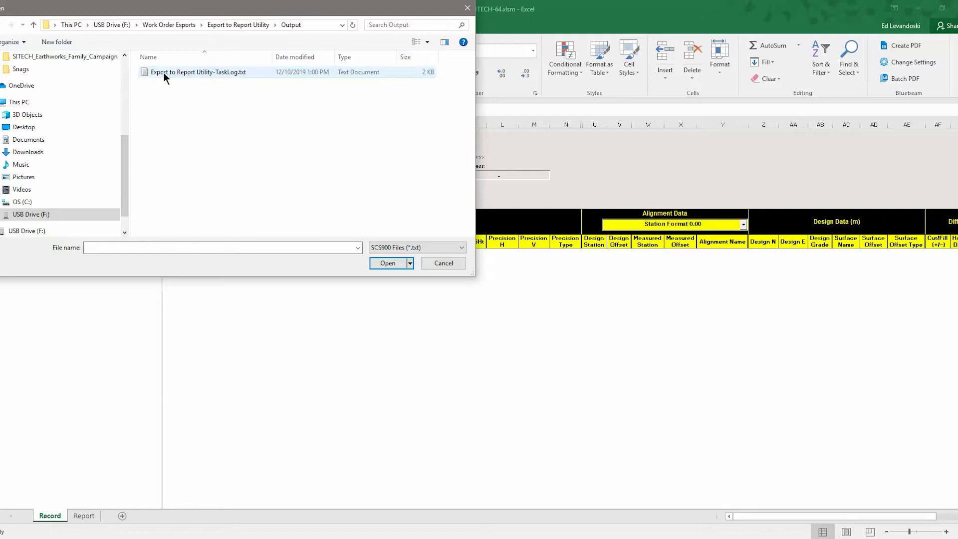
pyautogui.click(184, 73)
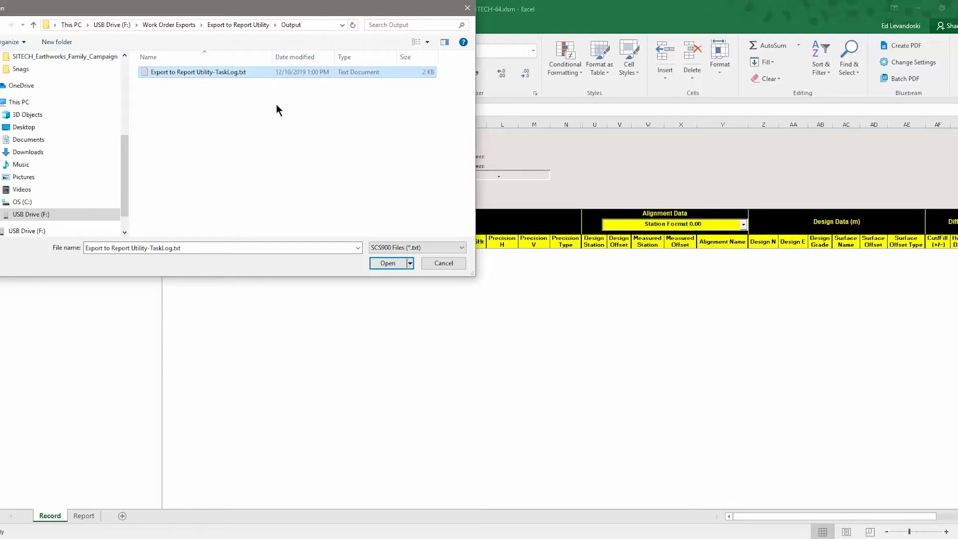
pyautogui.click(387, 262)
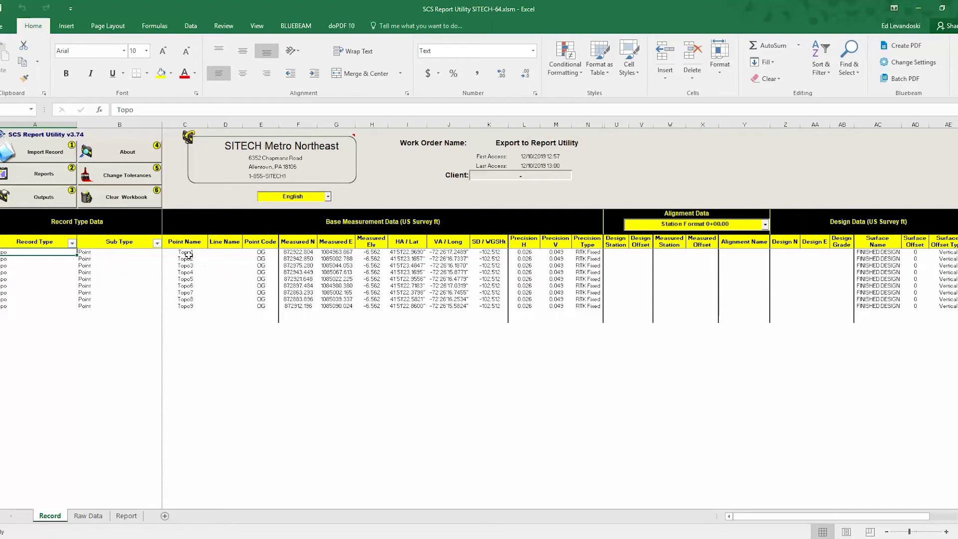
pyautogui.moveTo(186, 252); pyautogui.dragTo(189, 305)
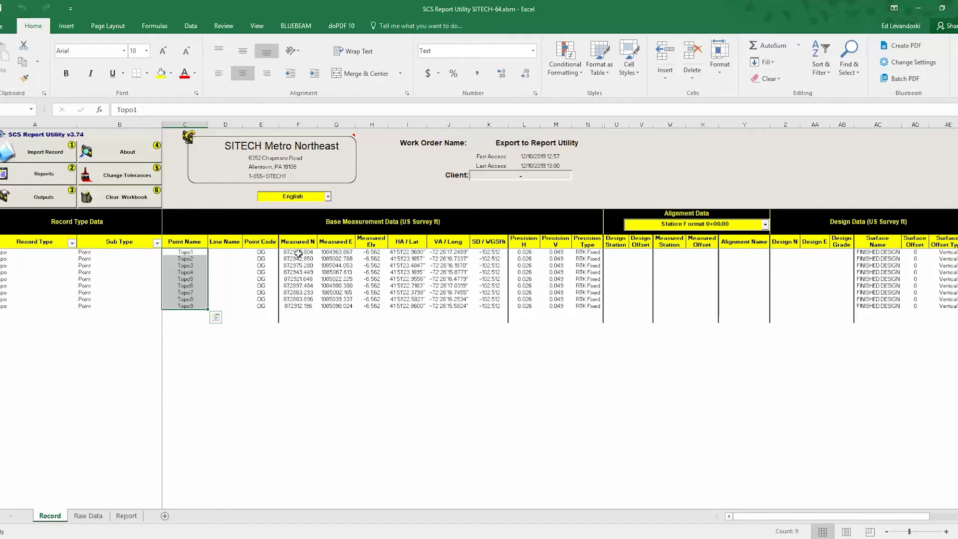
pyautogui.moveTo(298, 253); pyautogui.dragTo(480, 307)
pyautogui.moveTo(520, 251); pyautogui.dragTo(588, 252)
pyautogui.moveTo(762, 514); pyautogui.dragTo(782, 513)
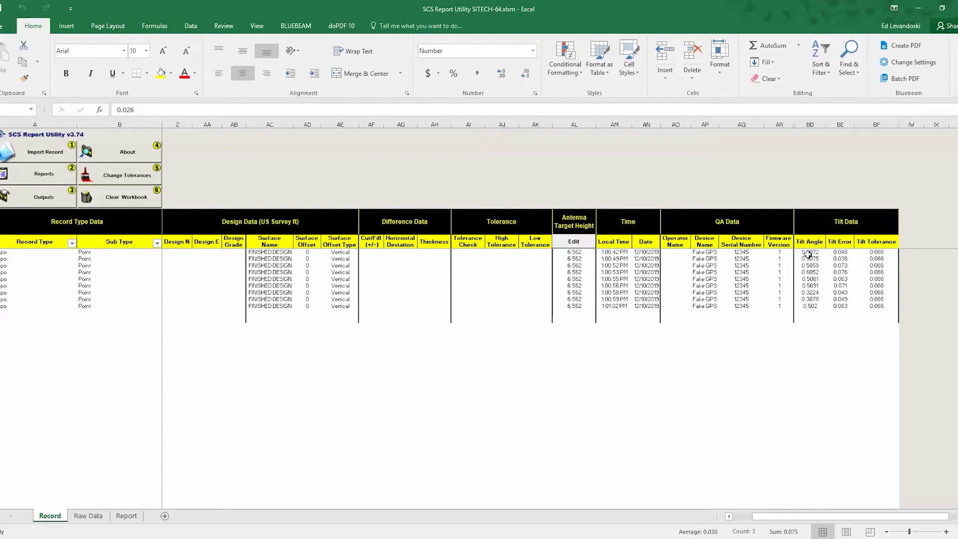
pyautogui.moveTo(807, 253); pyautogui.dragTo(870, 306)
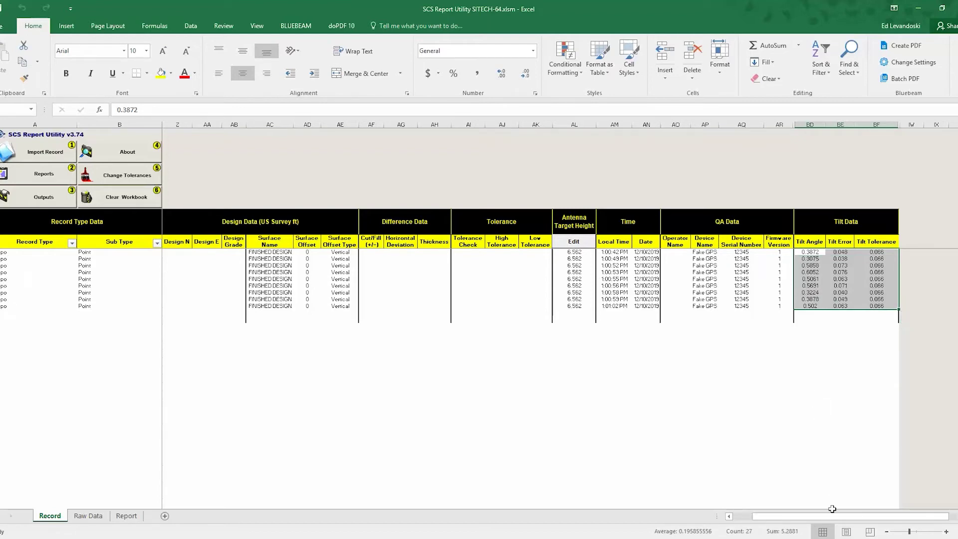
pyautogui.moveTo(833, 517); pyautogui.dragTo(747, 519)
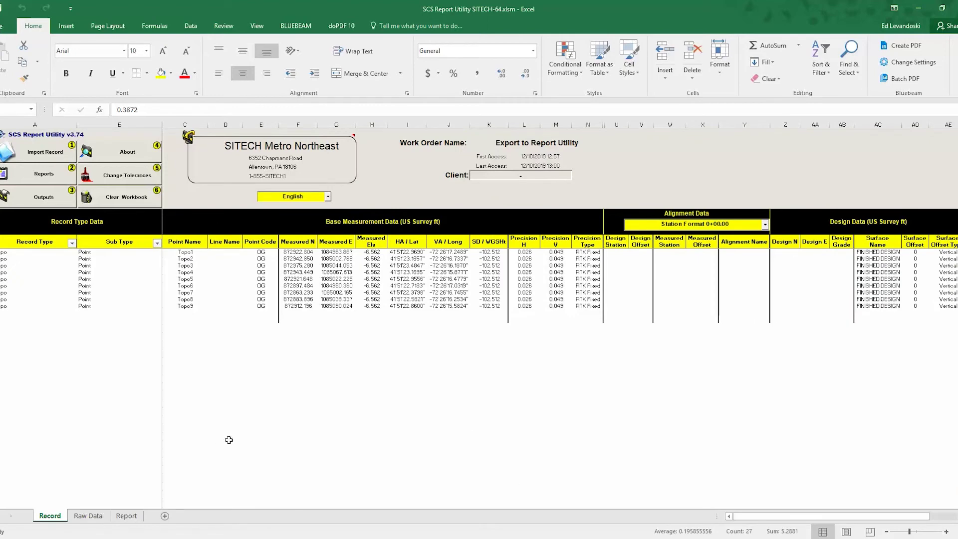
pyautogui.click(88, 515)
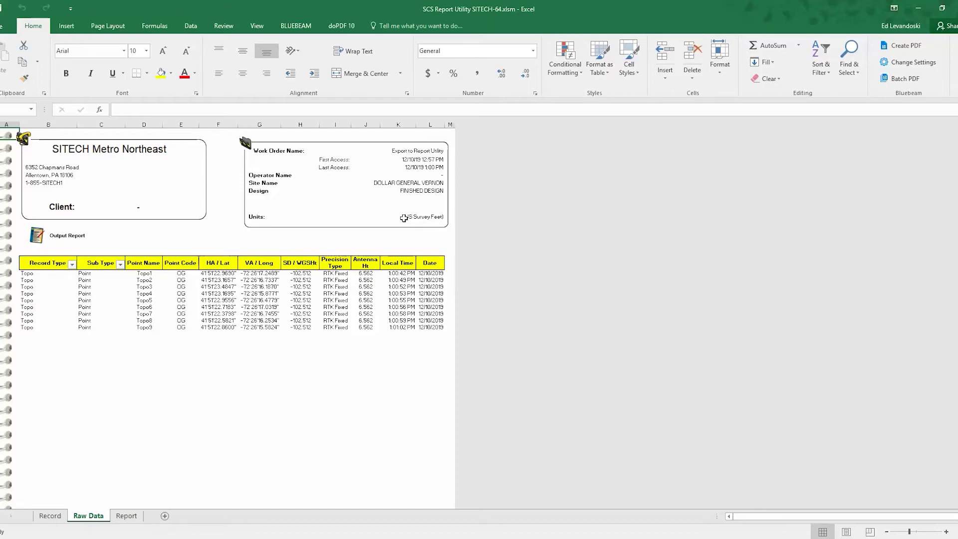
pyautogui.click(126, 516)
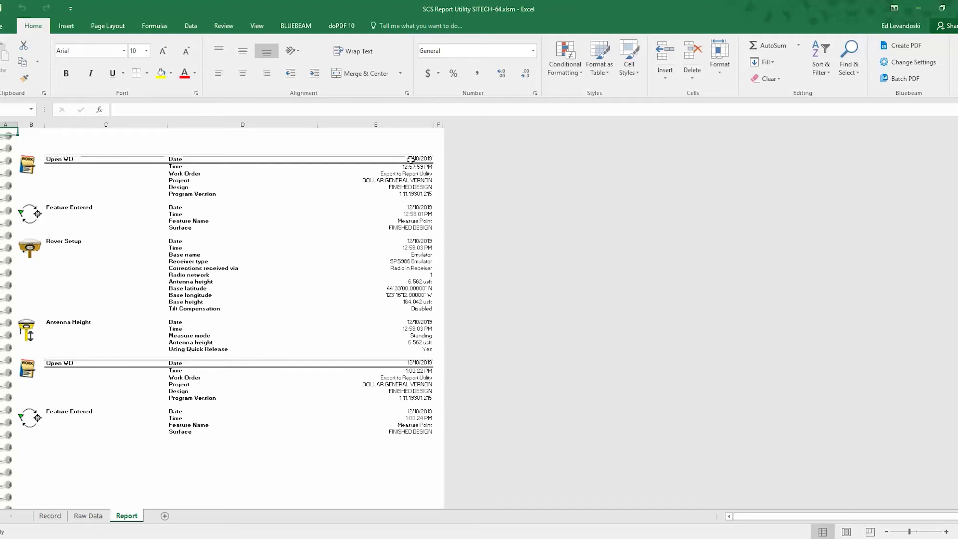
pyautogui.moveTo(410, 160); pyautogui.dragTo(394, 433)
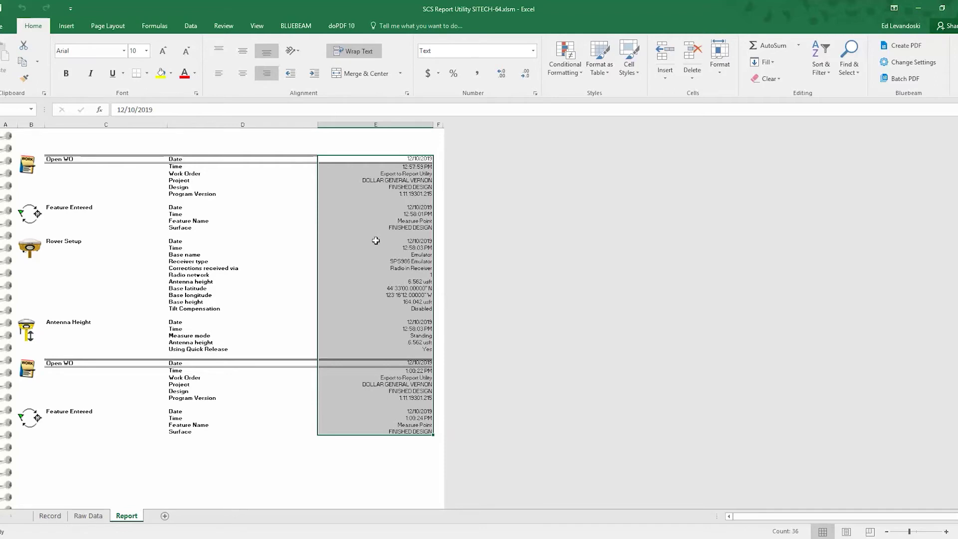
pyautogui.moveTo(376, 241); pyautogui.dragTo(425, 308)
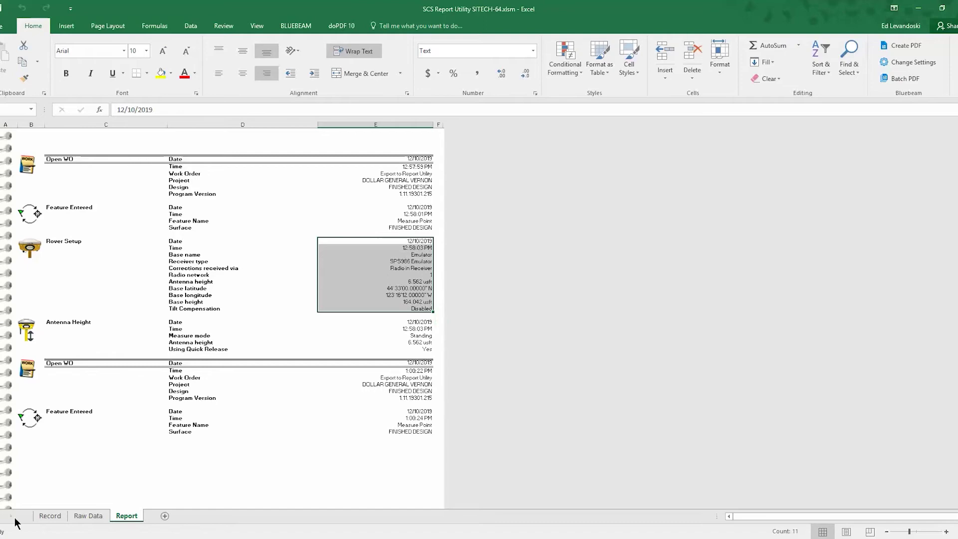
pyautogui.click(49, 515)
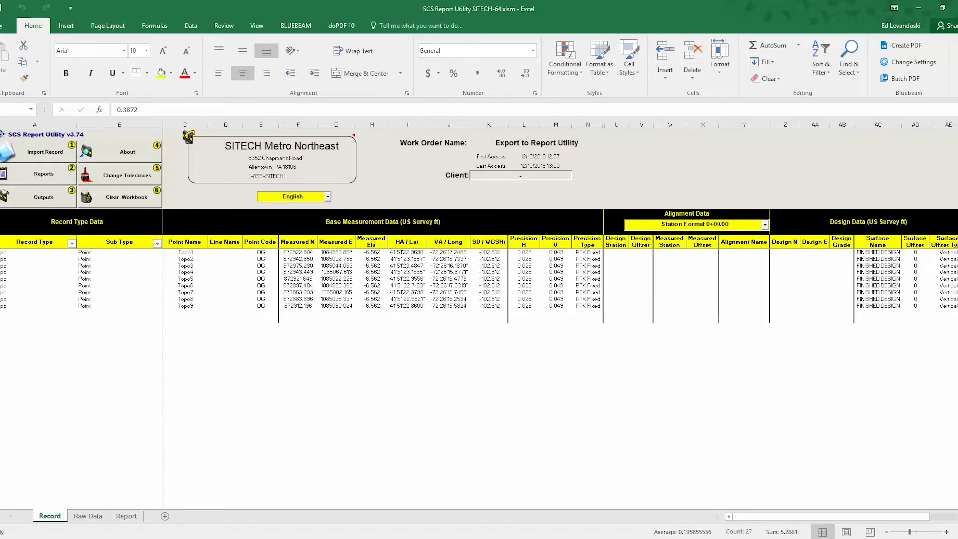
# - Start a Custom Report and tick Point Name, Point Code, and Measured N, E and Elv
pyautogui.click(48, 176)
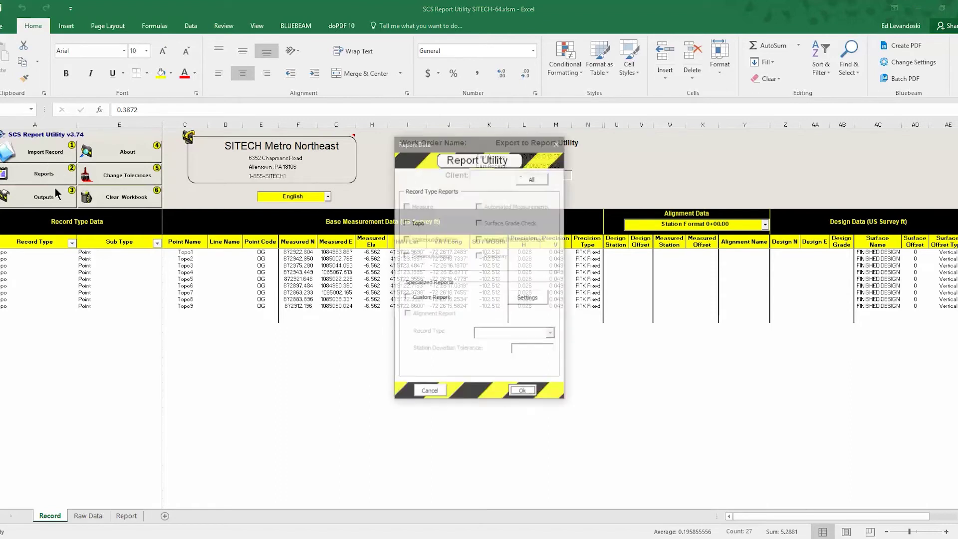
pyautogui.click(408, 298)
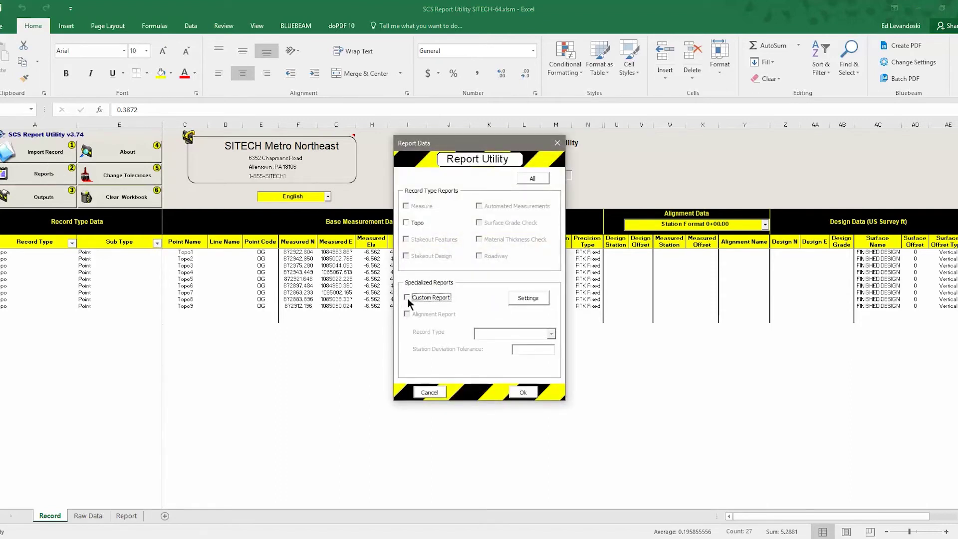
pyautogui.click(523, 392)
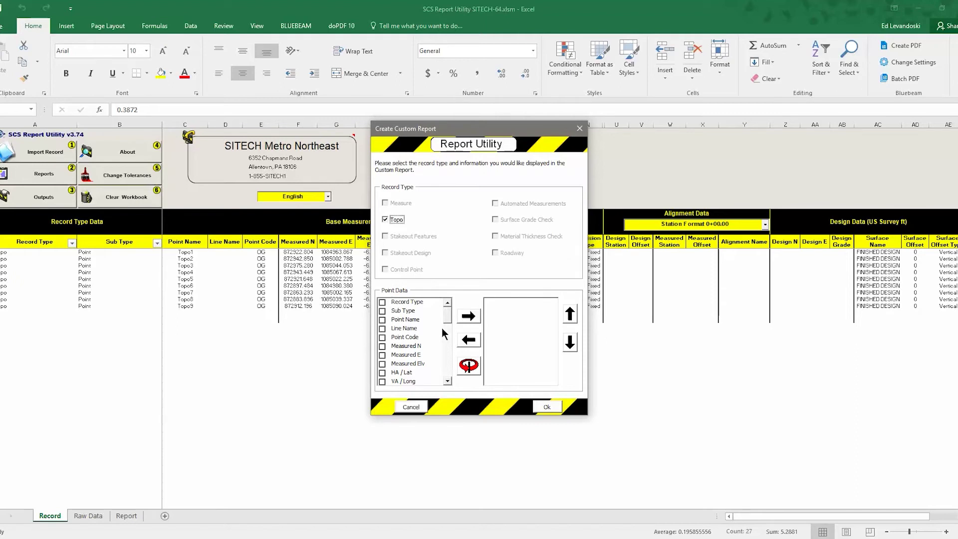
pyautogui.click(382, 319)
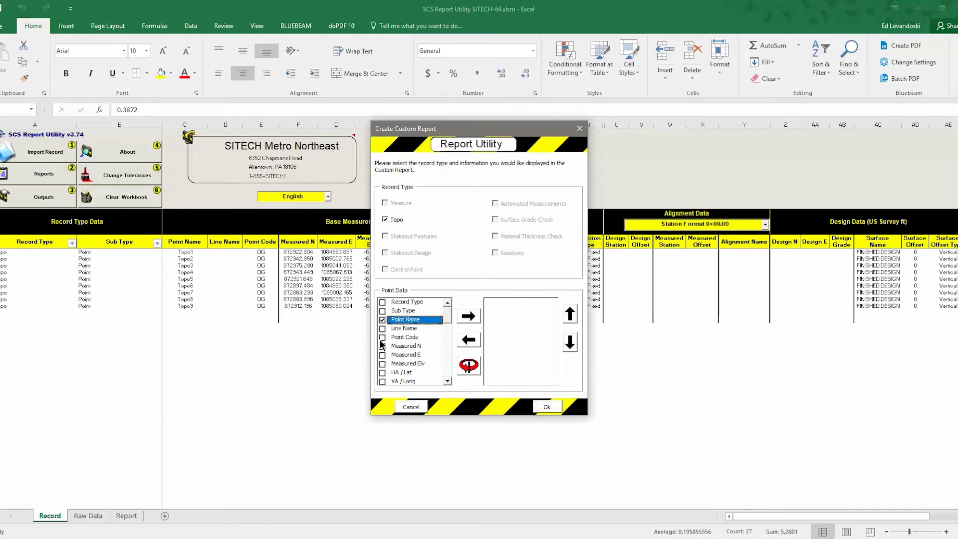
pyautogui.click(382, 338)
pyautogui.click(382, 345)
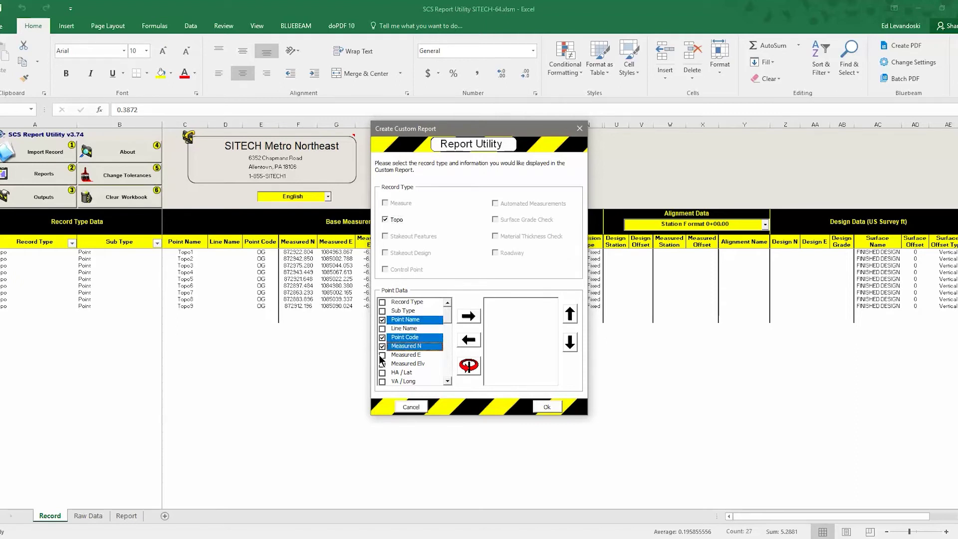
pyautogui.click(382, 354)
pyautogui.click(382, 363)
# - Tick Precision H, V and Type, Local Time and Date, add them as columns, and generate the sheet
pyautogui.scroll(-2, 449, 381)
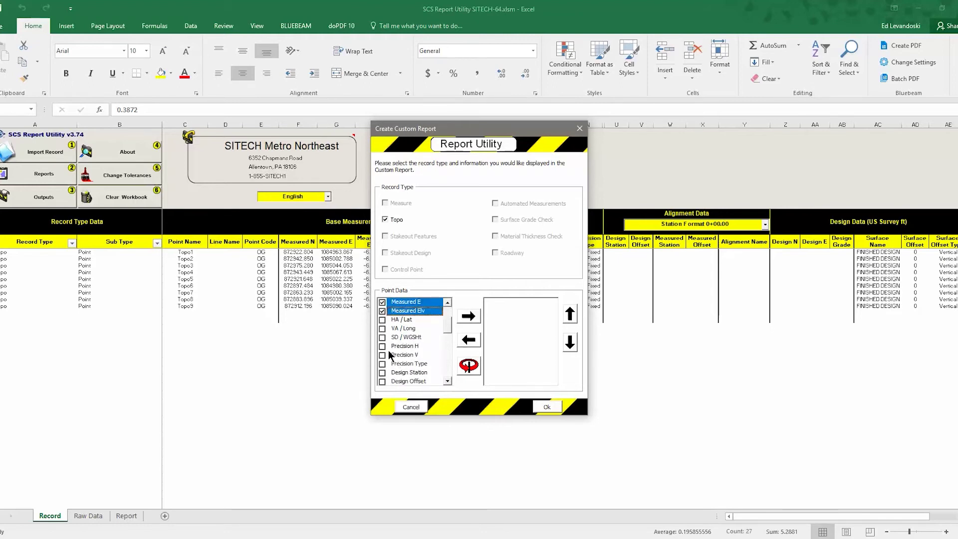
pyautogui.click(382, 346)
pyautogui.click(384, 354)
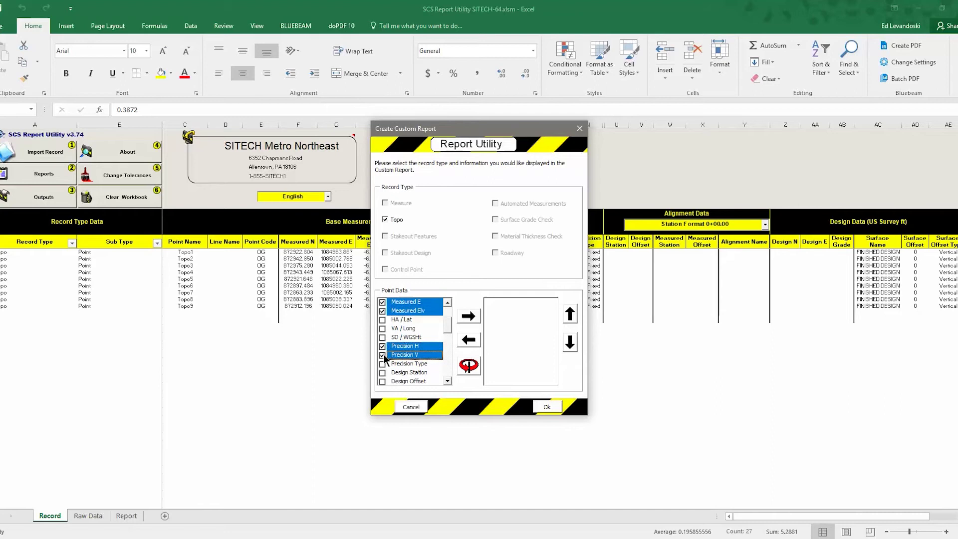
pyautogui.click(383, 364)
pyautogui.click(448, 381)
pyautogui.click(448, 381)
pyautogui.click(449, 381)
pyautogui.click(448, 381)
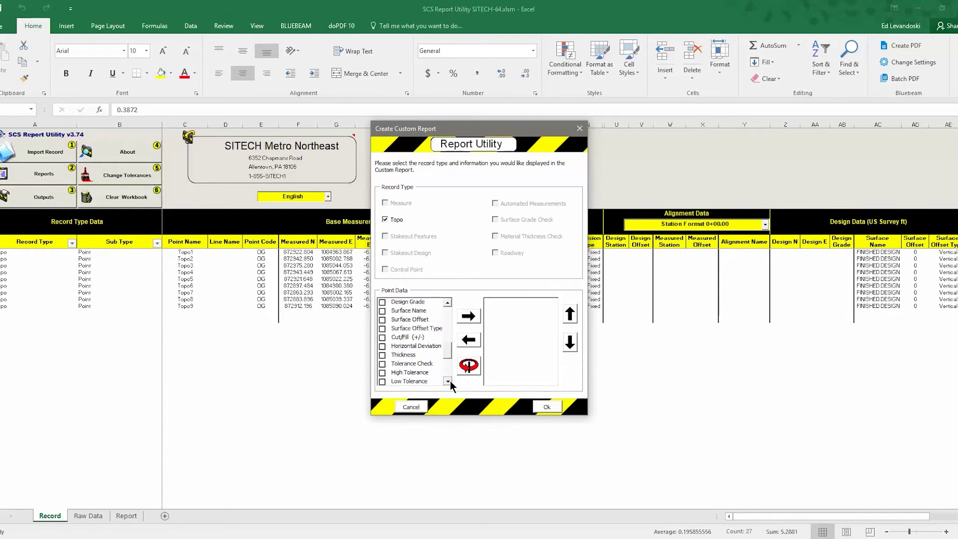
pyautogui.click(448, 381)
pyautogui.click(449, 381)
pyautogui.click(448, 381)
pyautogui.click(448, 381)
pyautogui.click(448, 381)
pyautogui.click(383, 354)
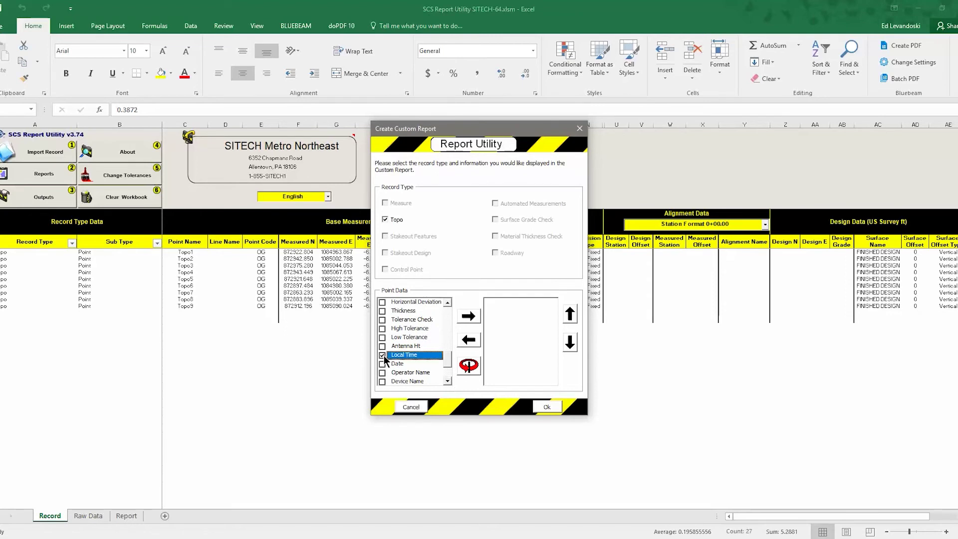
pyautogui.click(382, 363)
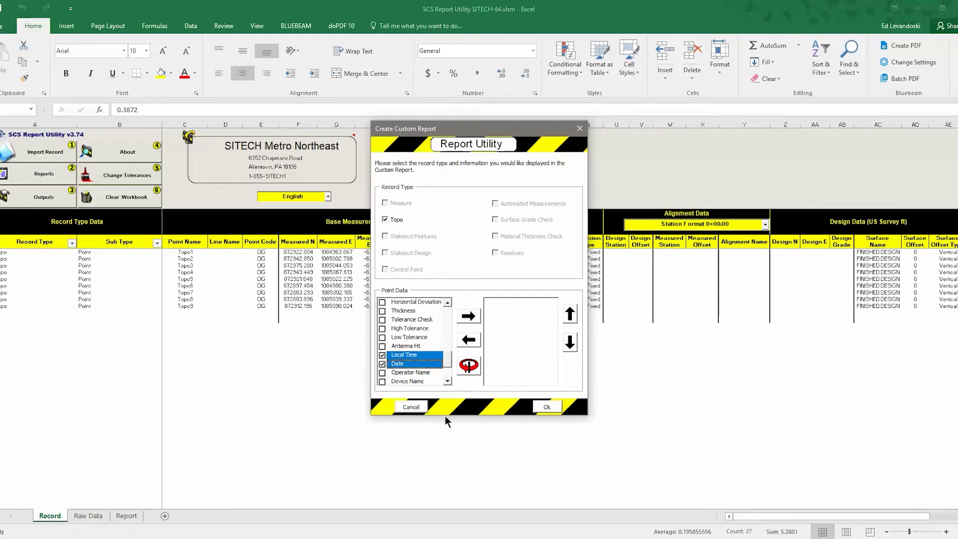
pyautogui.click(468, 315)
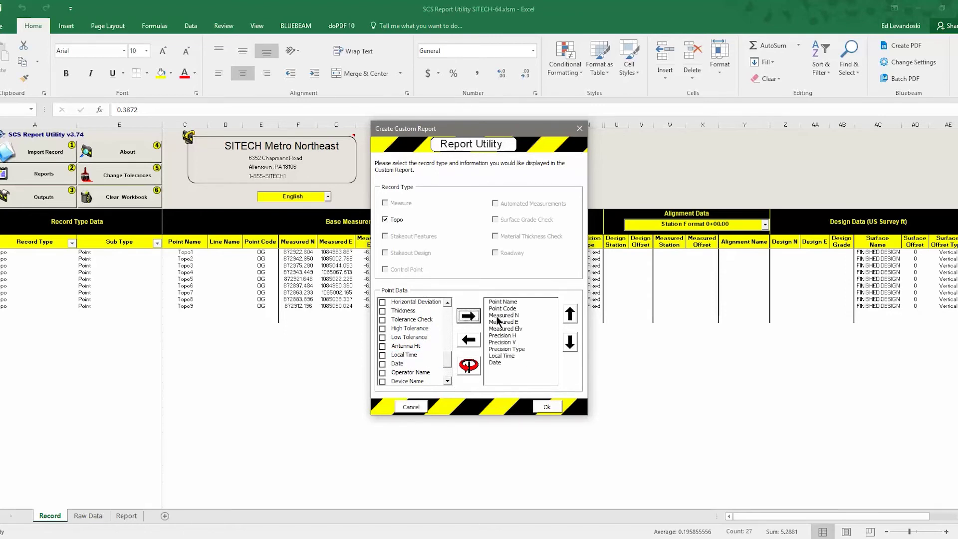
pyautogui.click(544, 406)
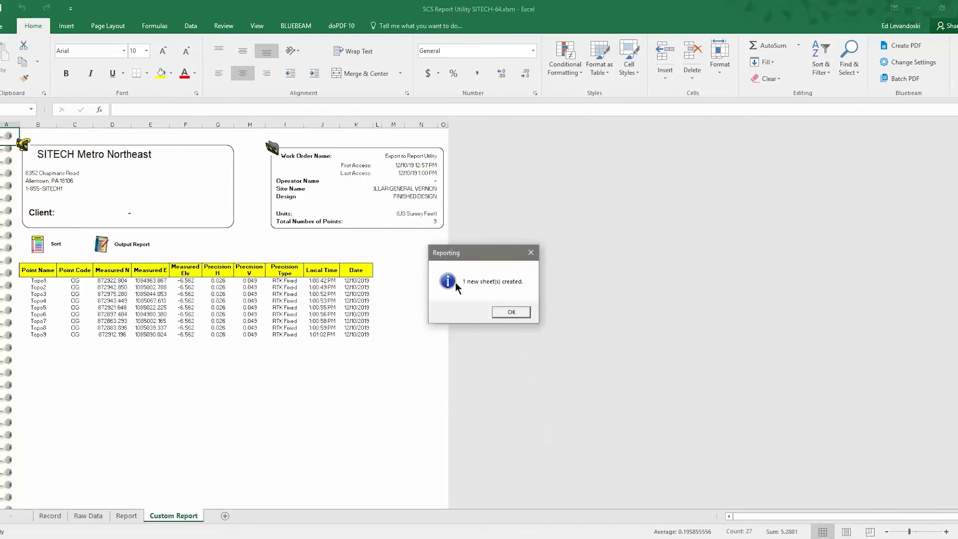
# - Dismiss the Reporting notice and review the Topo1–Topo9 table, undoing an accidental Topo9 date move
pyautogui.click(511, 312)
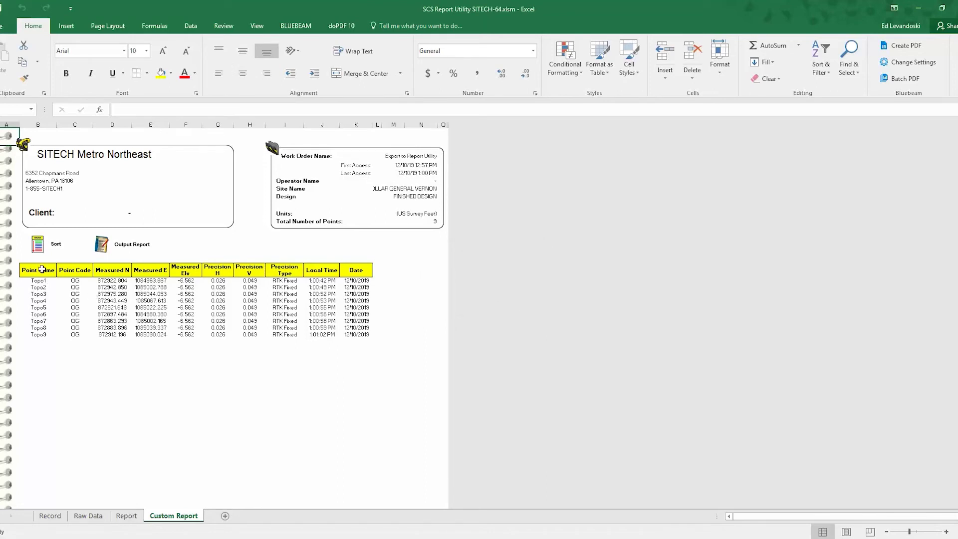
pyautogui.moveTo(36, 280); pyautogui.dragTo(354, 334)
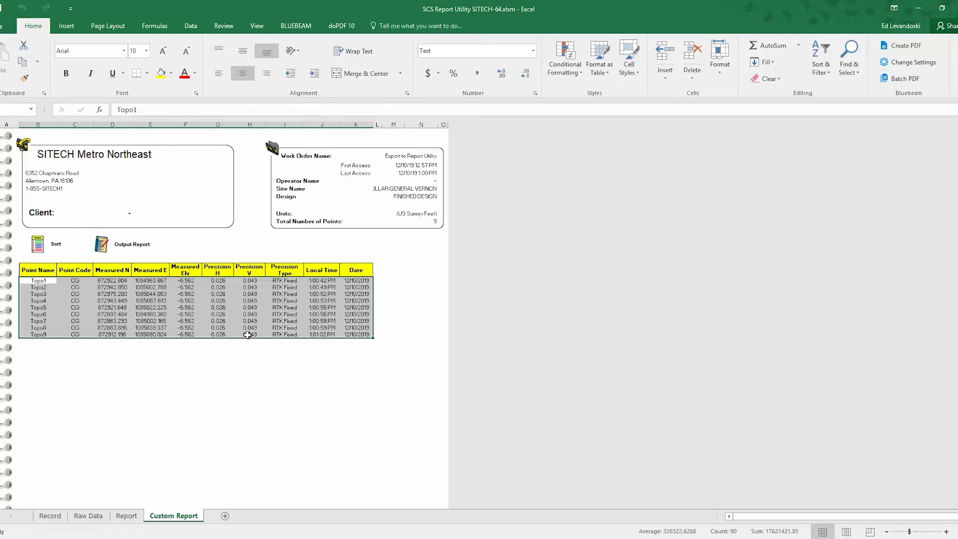
pyautogui.click(355, 335)
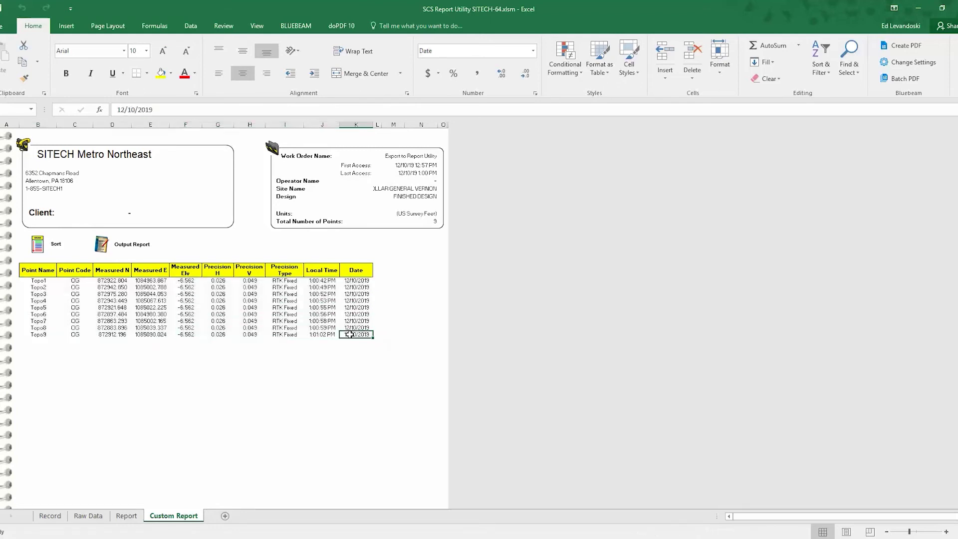
pyautogui.moveTo(359, 341); pyautogui.dragTo(357, 360)
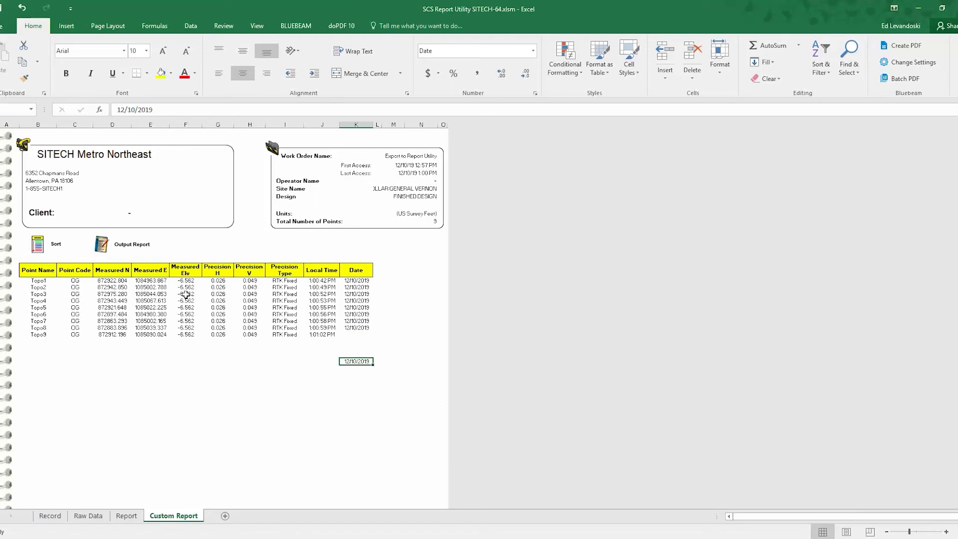
pyautogui.click(22, 8)
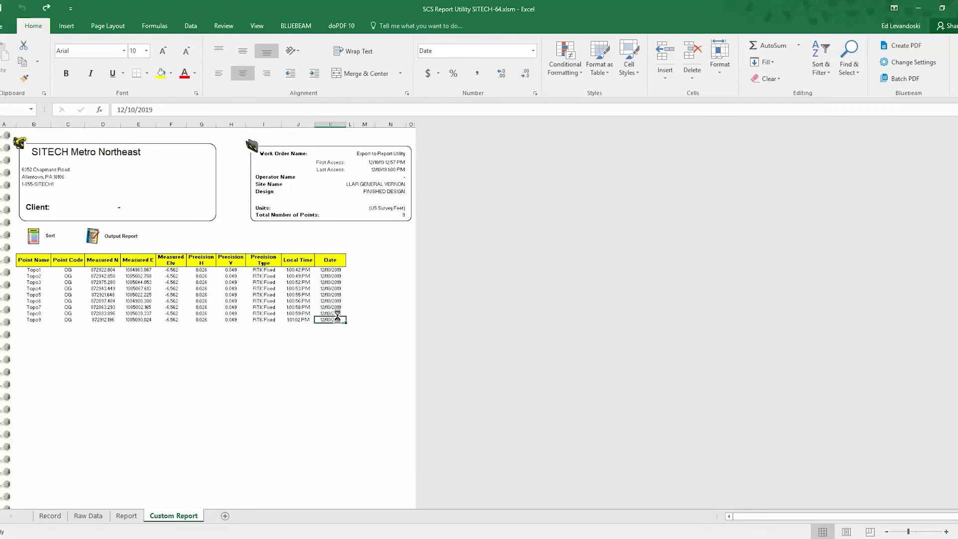
pyautogui.keyDown('ctrl'); pyautogui.scroll(-4, 334, 317); pyautogui.keyUp('ctrl')
pyautogui.keyDown('ctrl'); pyautogui.scroll(4, 34, 177); pyautogui.keyUp('ctrl')
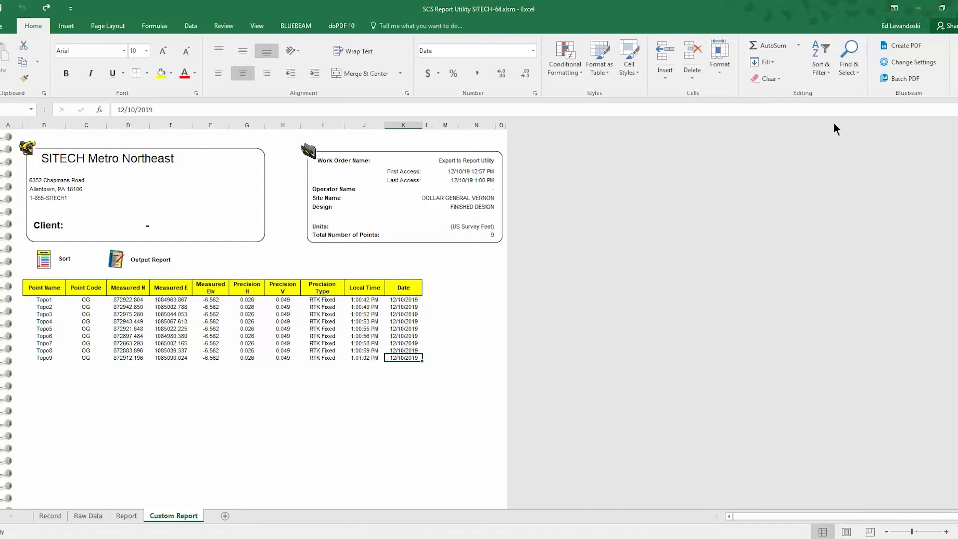
# - Maximize Chrome, open Trimble's Site Positioning Systems page, and scroll to the Siteworks Positioning System entry
pyautogui.click(916, 10)
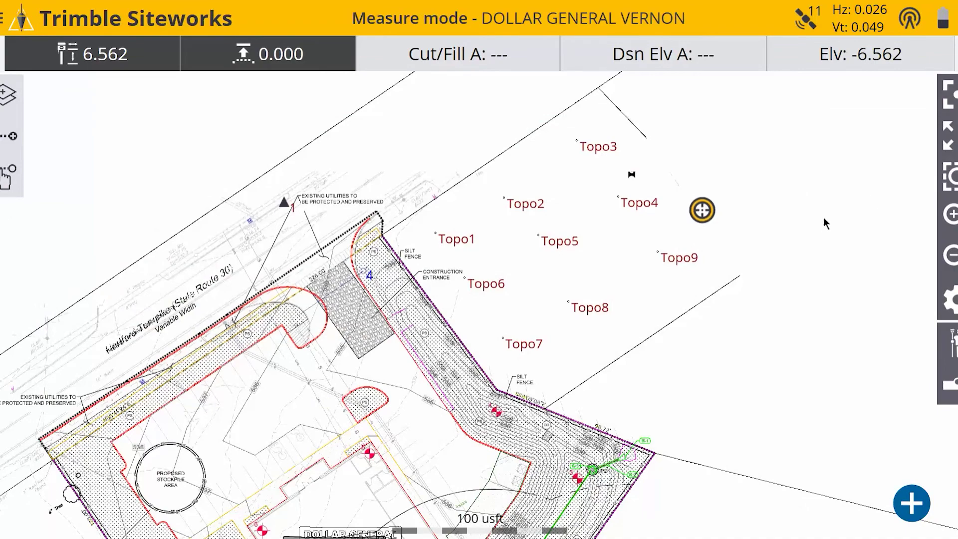
pyautogui.hotkey('alt', 'Tab')
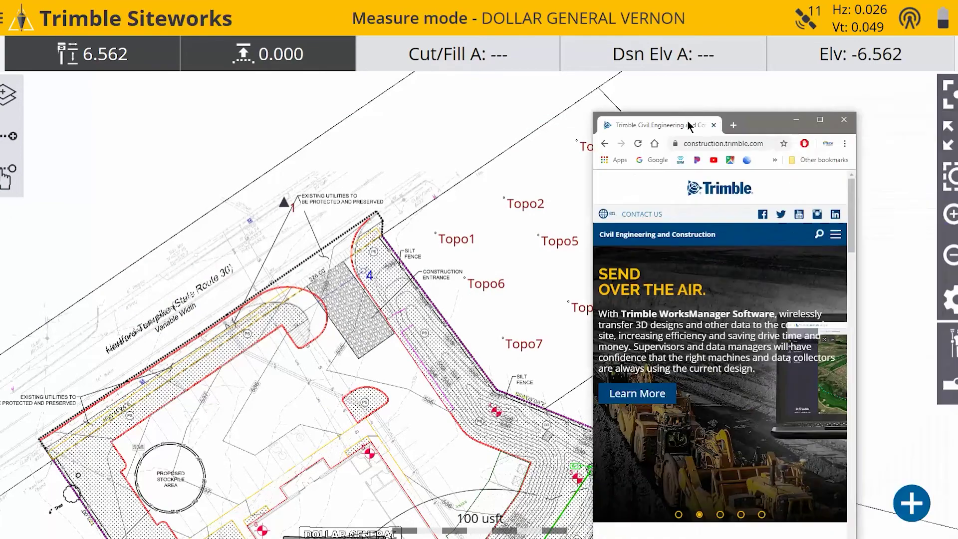
pyautogui.moveTo(688, 121); pyautogui.dragTo(445, 8)
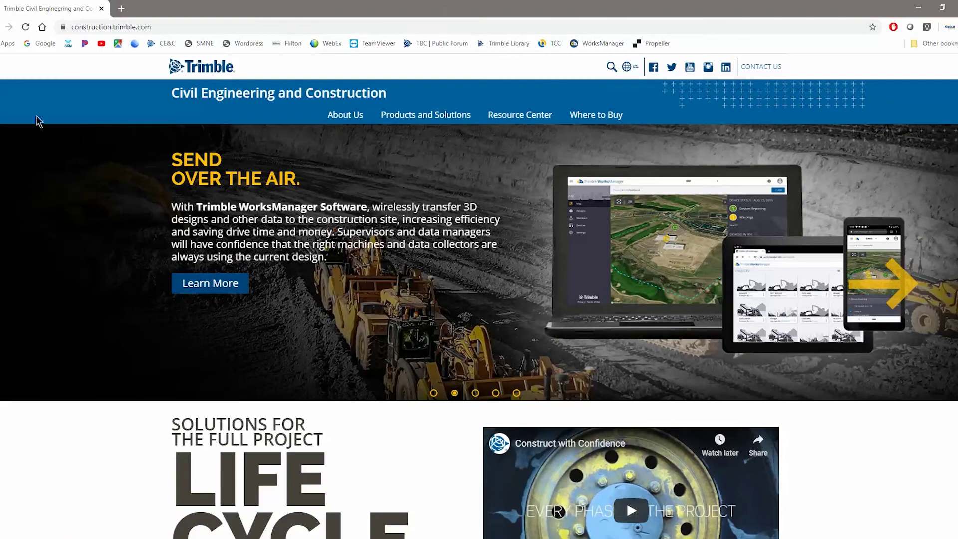
pyautogui.click(160, 27)
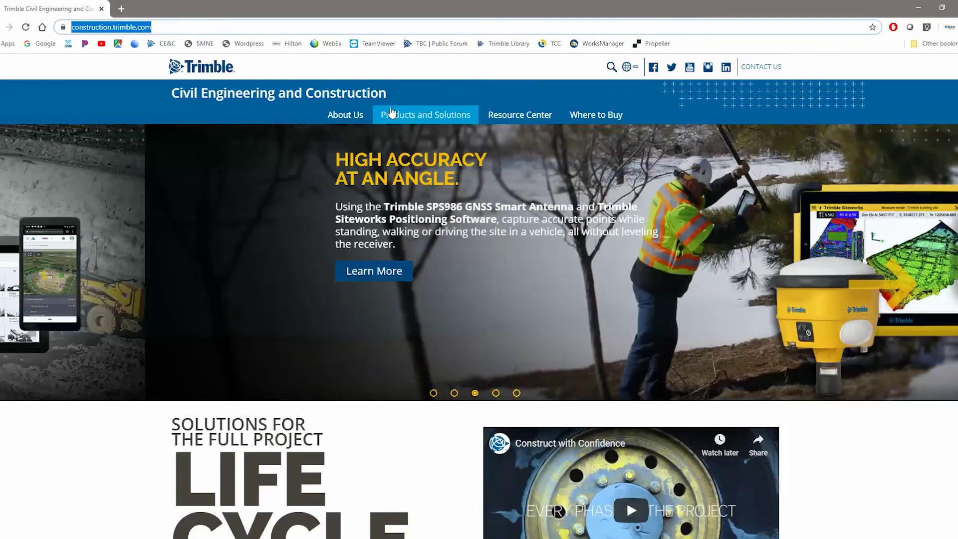
pyautogui.moveTo(412, 118)
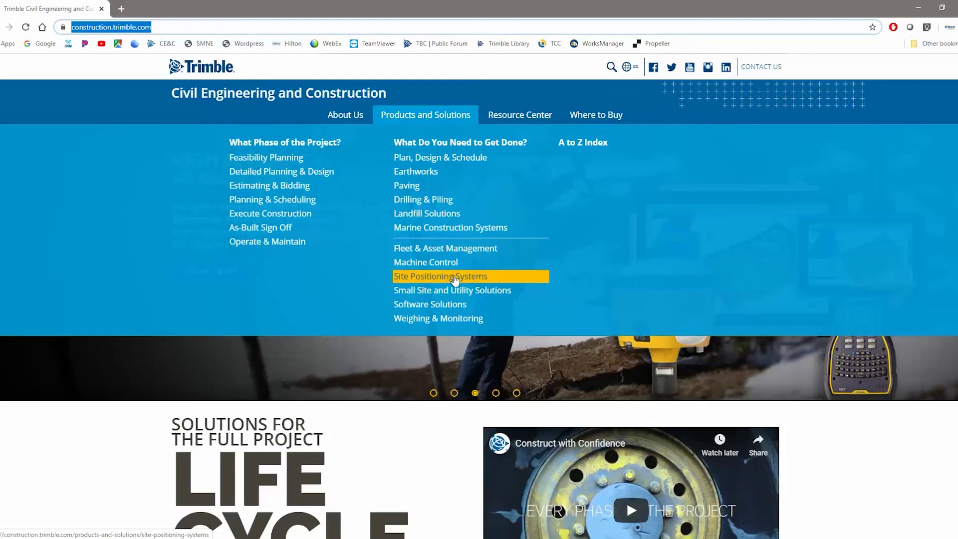
pyautogui.click(454, 279)
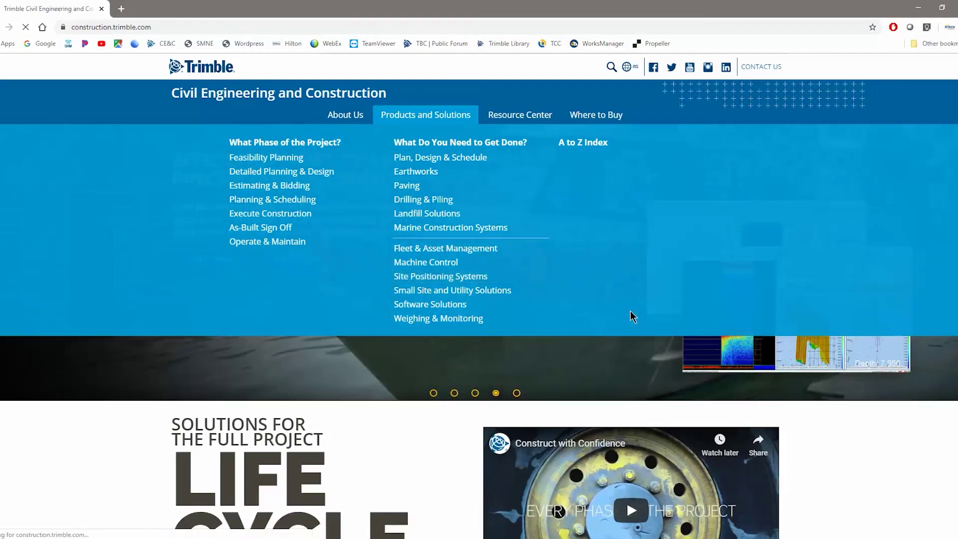
pyautogui.scroll(-15, 385, 281)
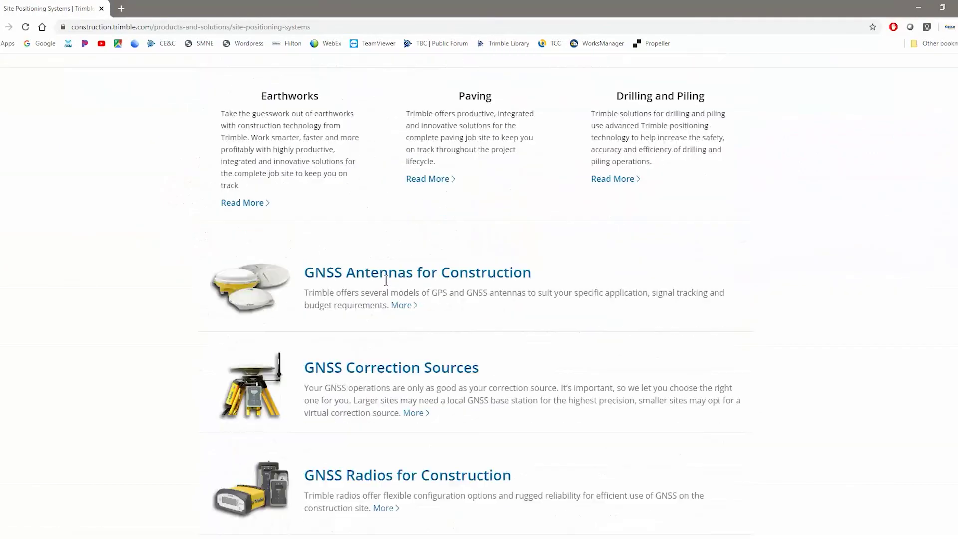
pyautogui.scroll(-18, 385, 280)
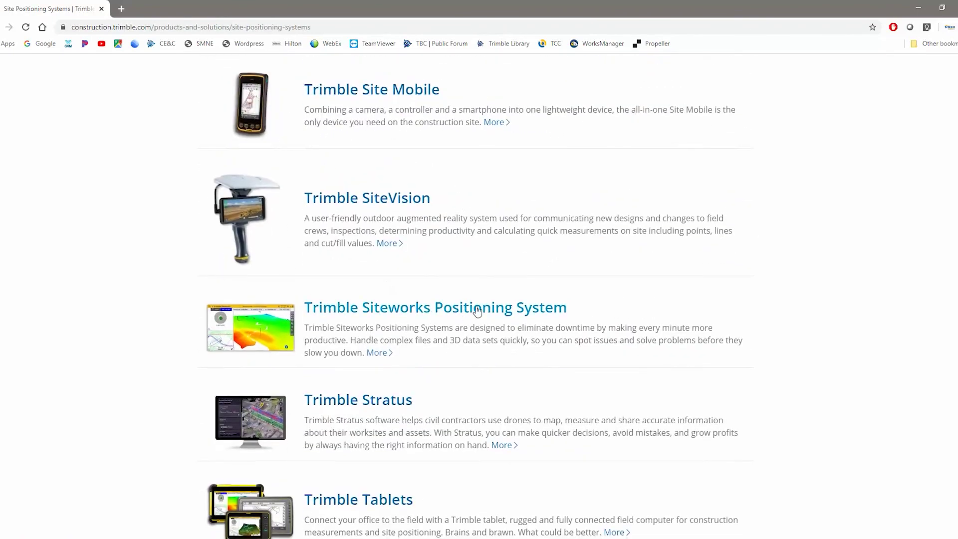
# - Open the Trimble Siteworks Positioning System page and expand its Technical Information section to reach Siteworks Software Downloads
pyautogui.click(469, 312)
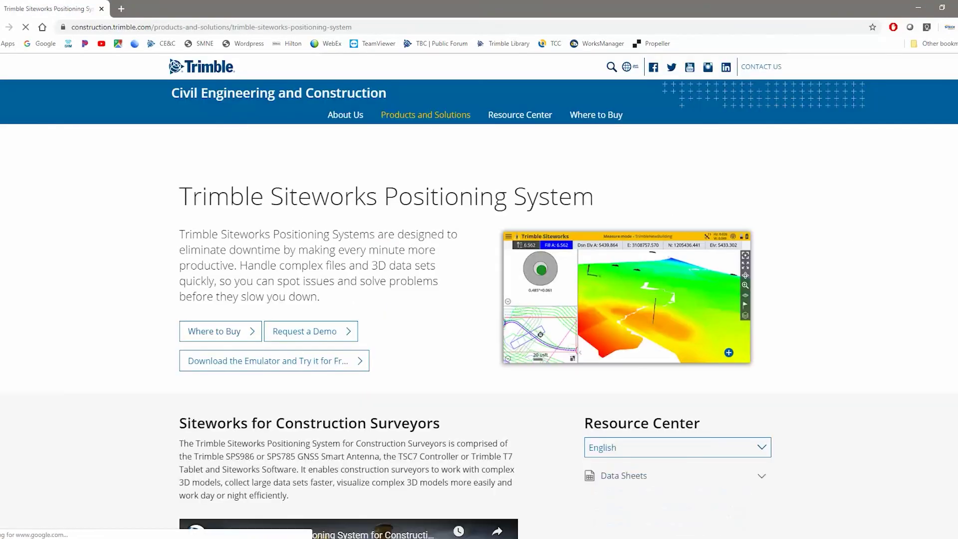
pyautogui.scroll(-20, 349, 299)
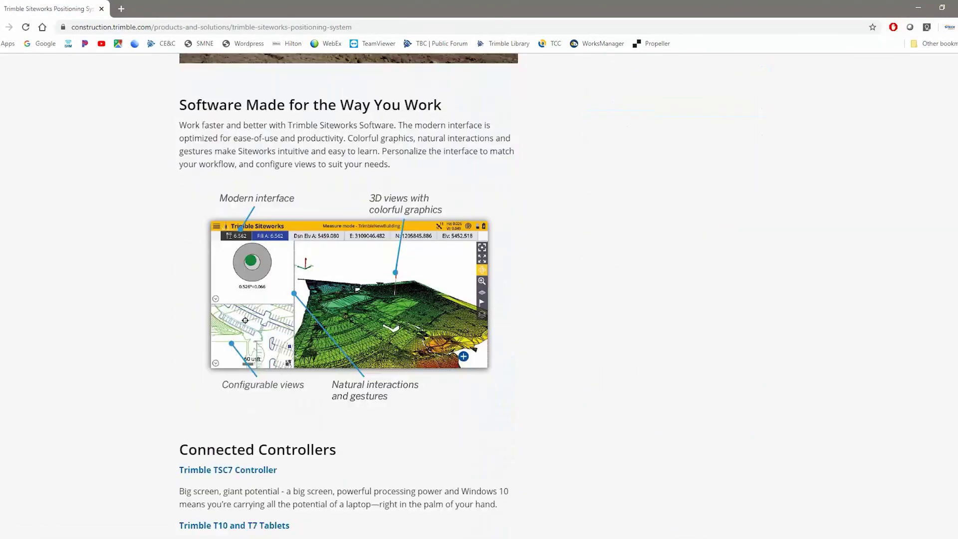
pyautogui.scroll(-7, 378, 334)
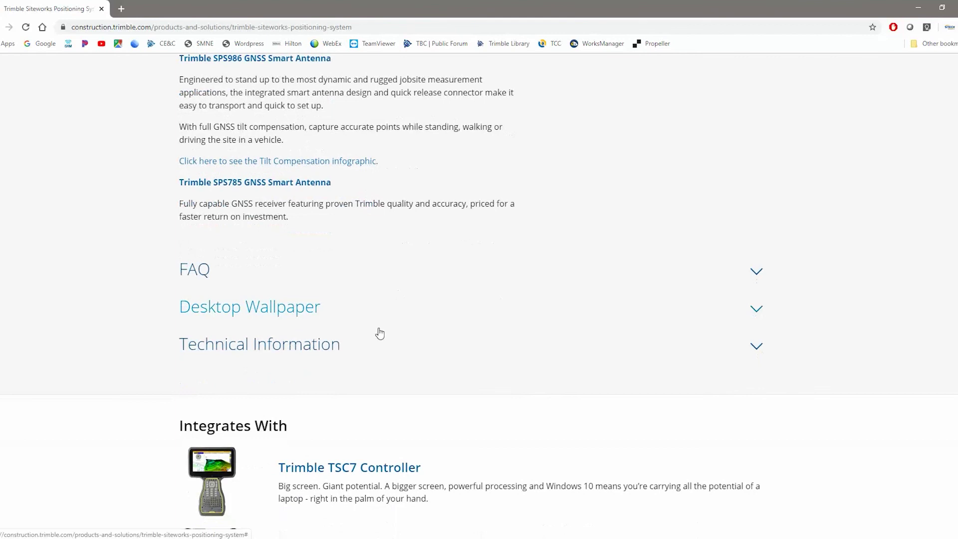
pyautogui.click(758, 349)
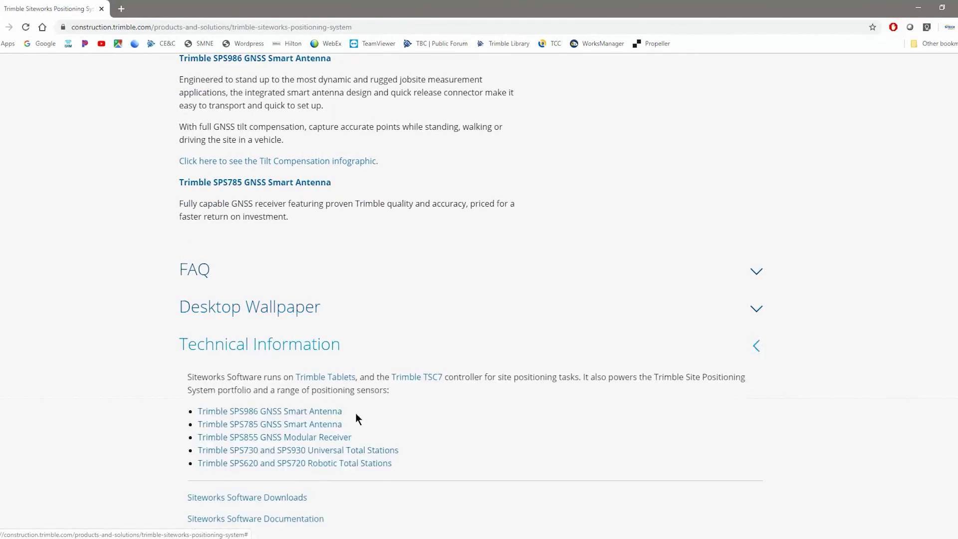
pyautogui.scroll(-2, 352, 424)
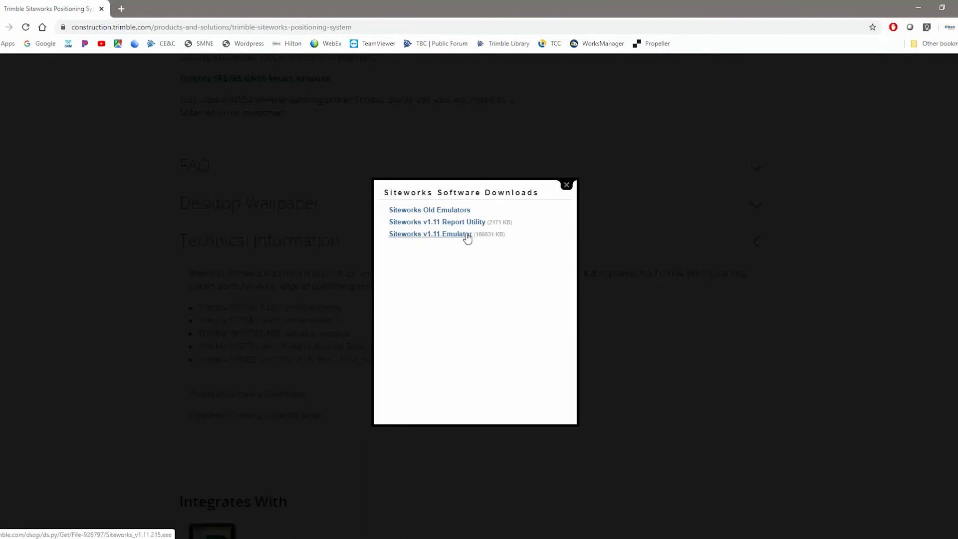
# - Close the Siteworks Software Downloads list and return to the Site Positioning Systems page
pyautogui.click(566, 185)
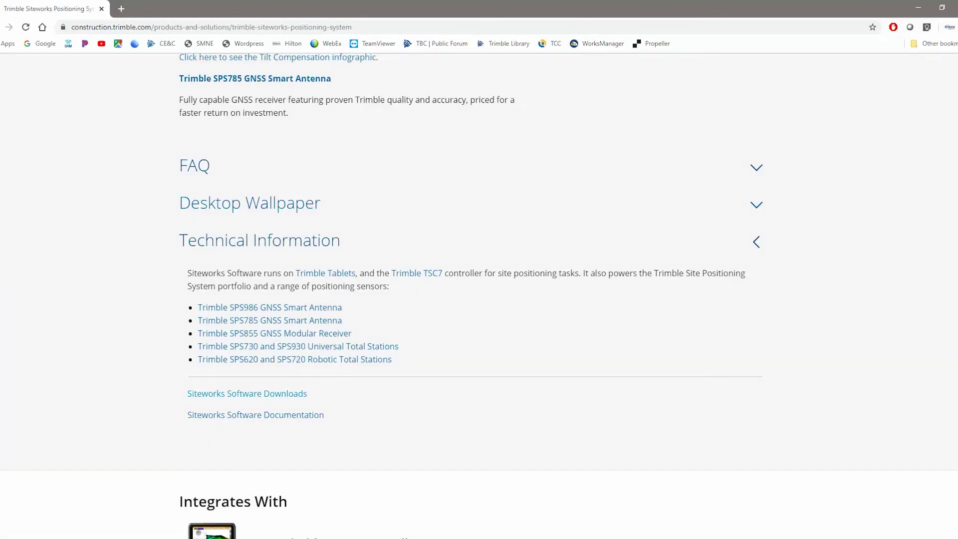
pyautogui.scroll(20, 291, 193)
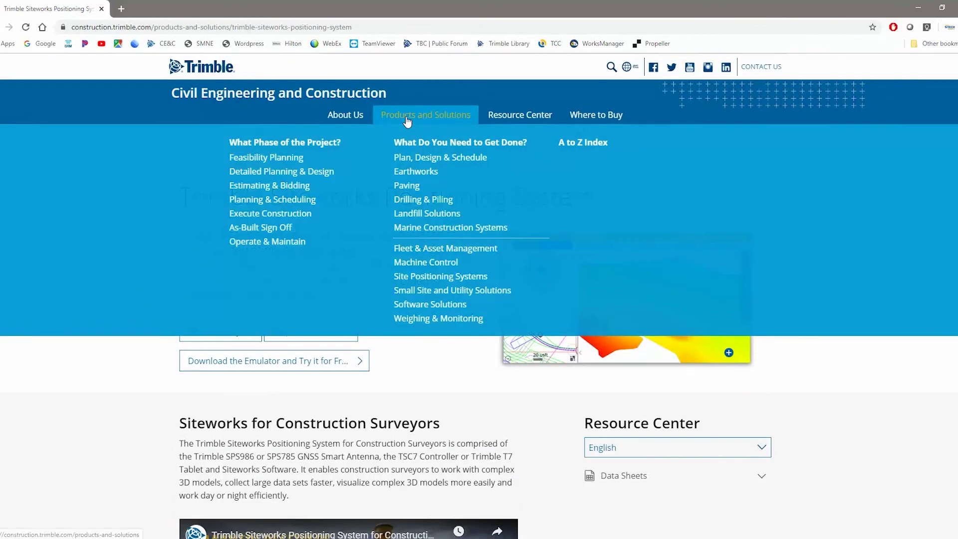
pyautogui.click(440, 276)
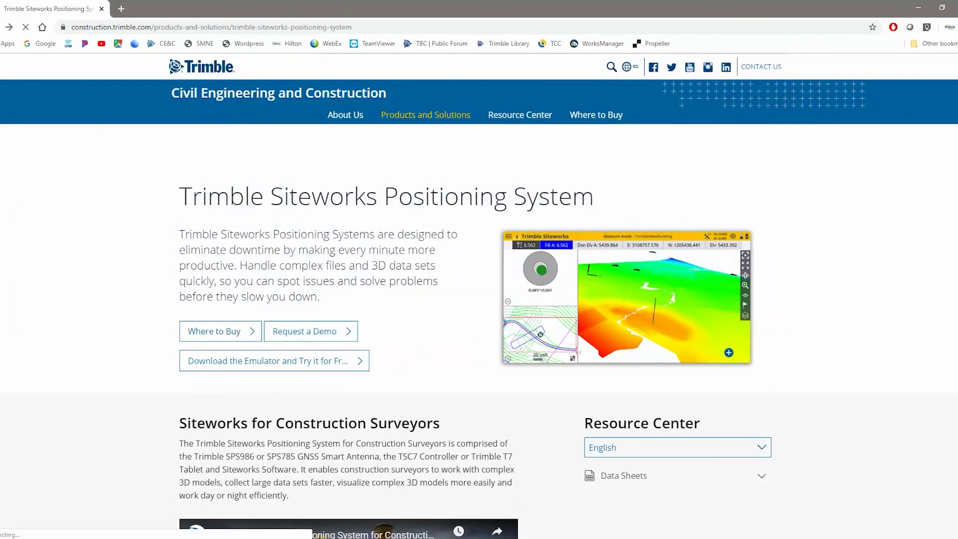
# - Open the SCS900 Site Controller Software product page and view its Integrates With list
pyautogui.scroll(-15, 393, 387)
pyautogui.scroll(10, 392, 388)
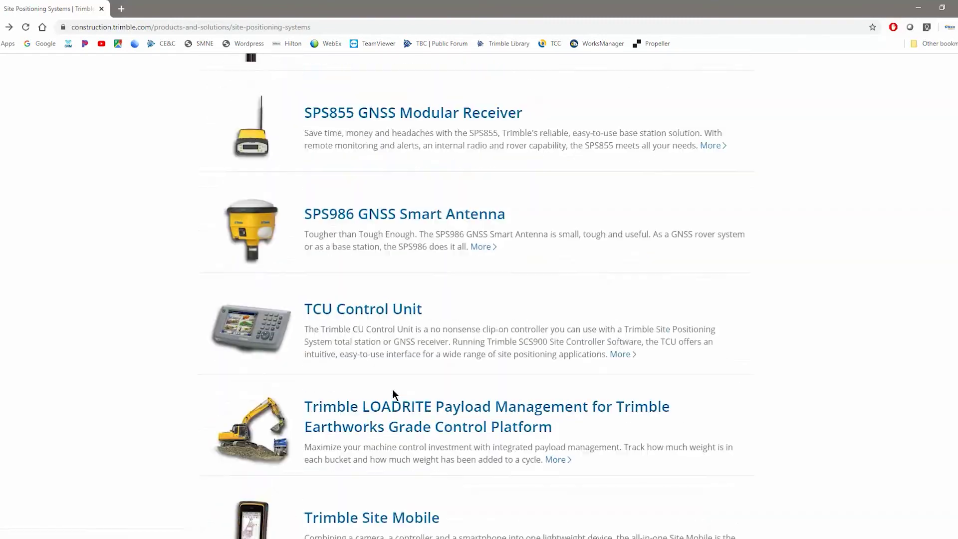
pyautogui.scroll(10, 392, 388)
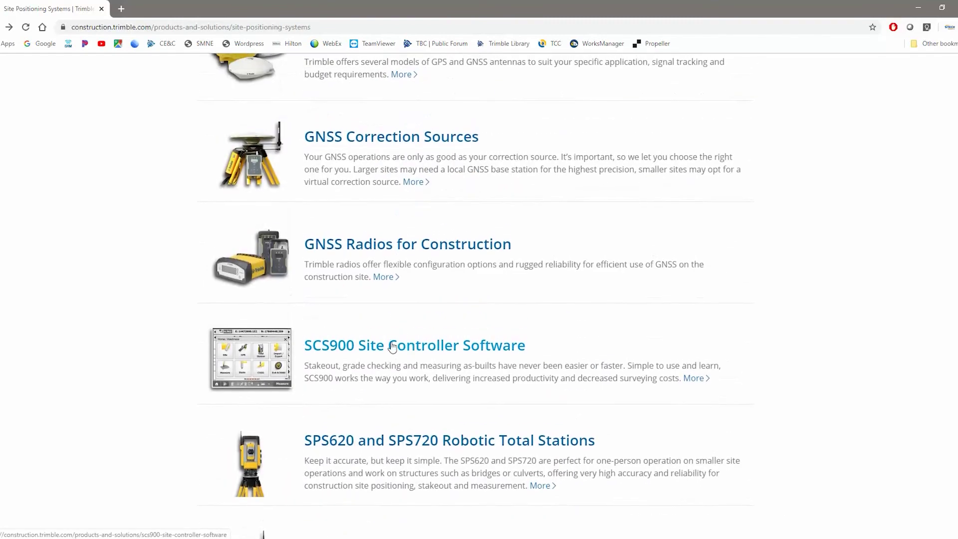
pyautogui.click(449, 350)
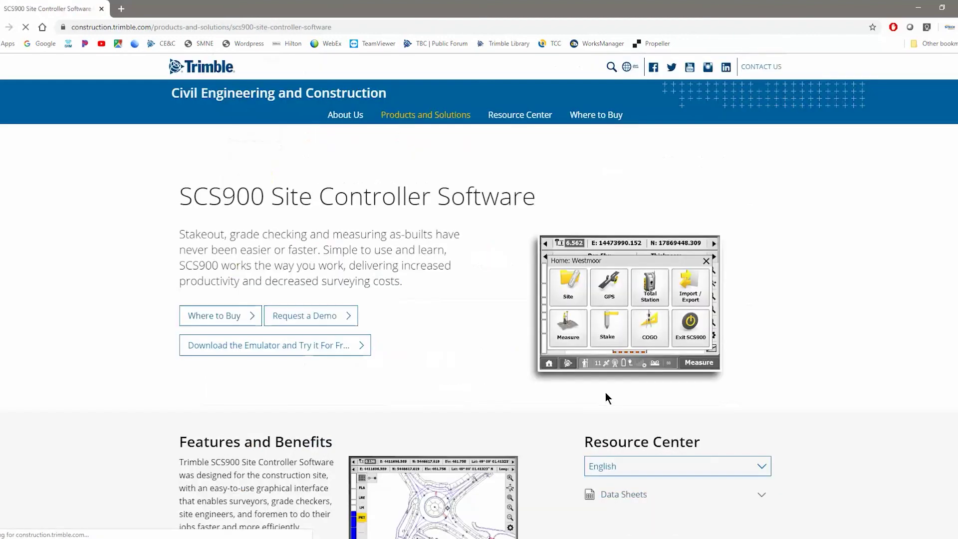
pyautogui.scroll(-15, 478, 294)
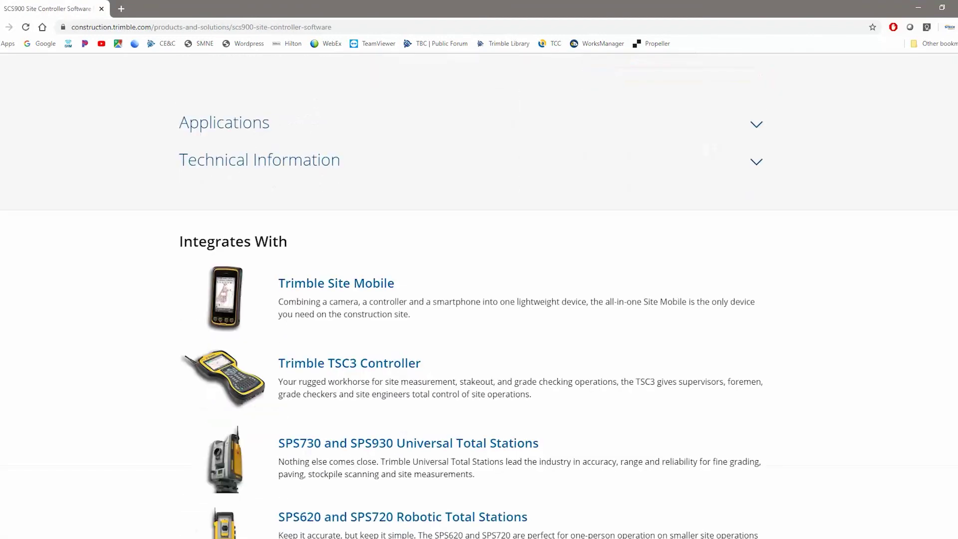
# - Expand Technical Information and SCS900 Utilities to list SCS Report Utility versions v3.74, v3.71, v3.70
pyautogui.click(756, 162)
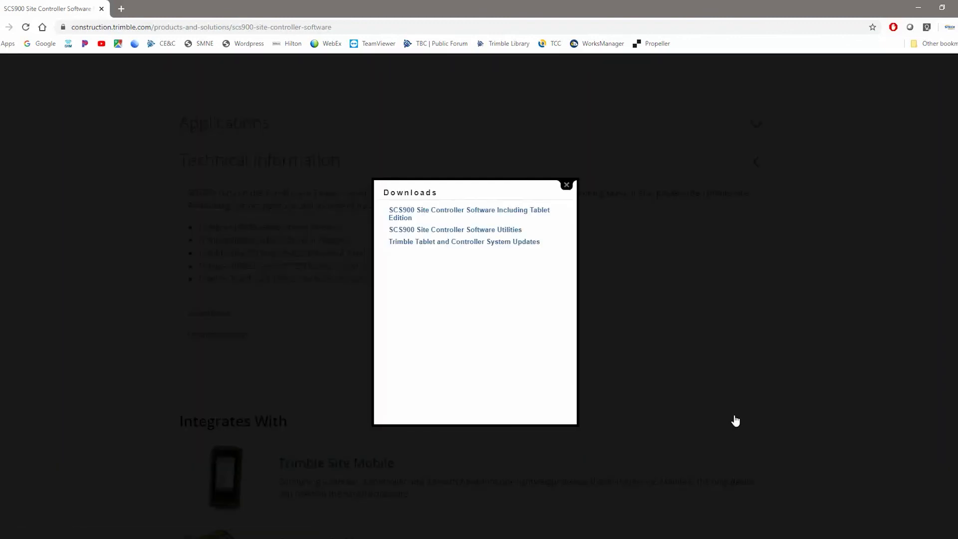
pyautogui.click(488, 234)
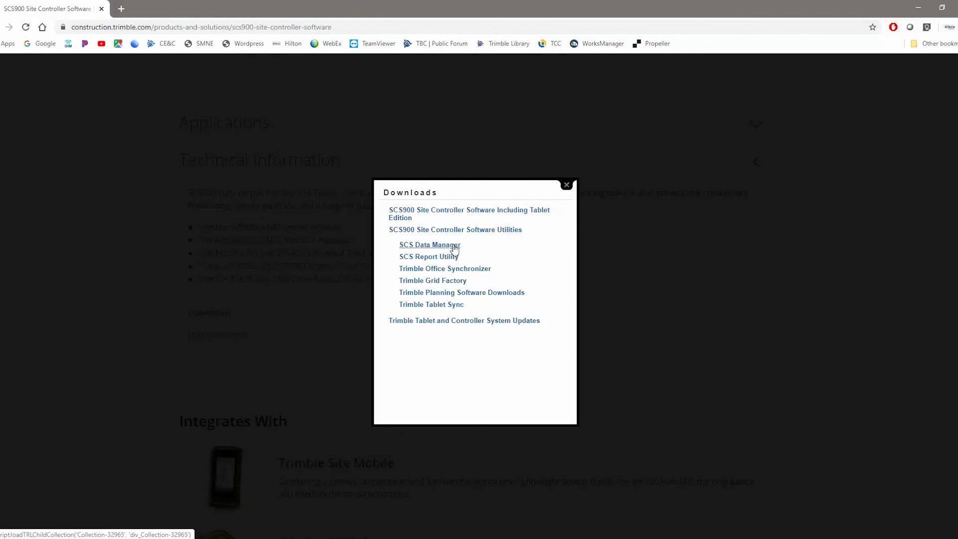
pyautogui.click(443, 257)
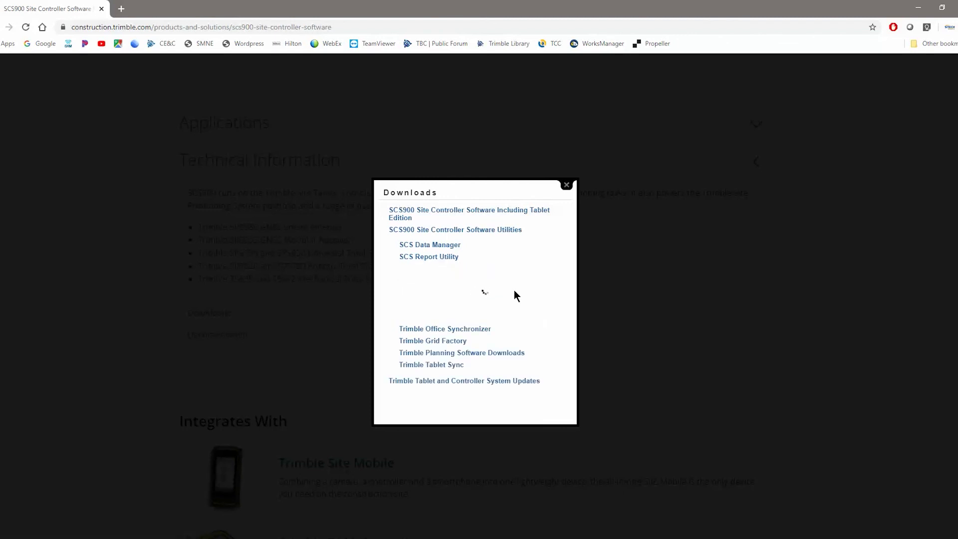